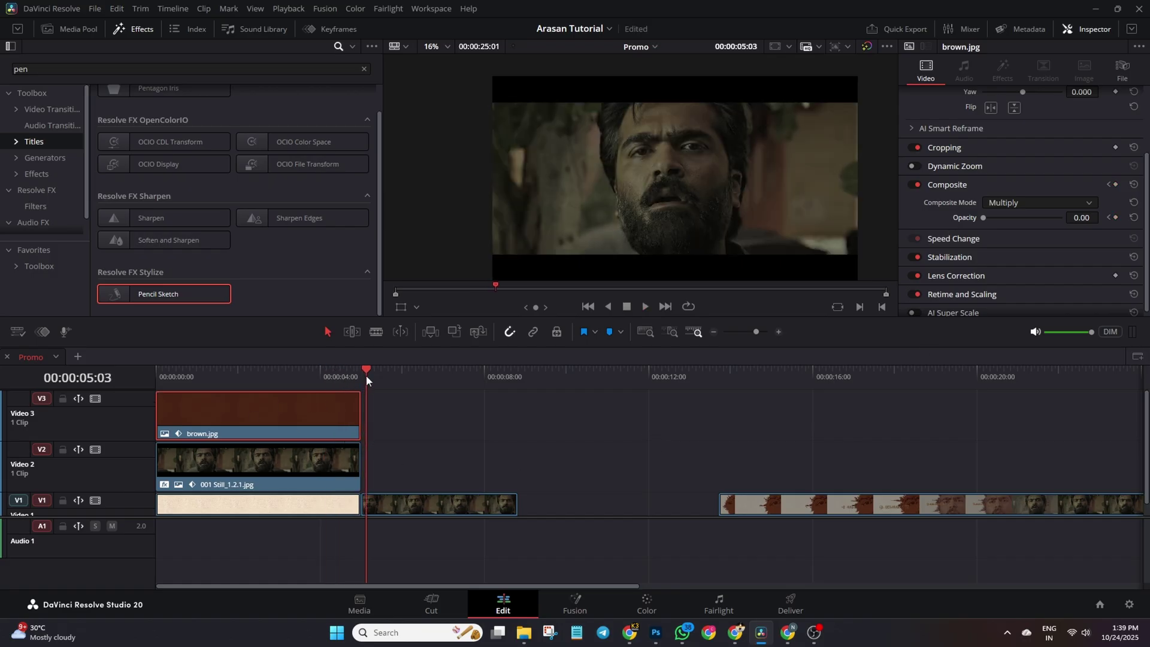
# Step: Play back the start of the timeline to check the brown.jpg opacity fade over the still
pyautogui.moveTo(365, 374); pyautogui.dragTo(249, 383)
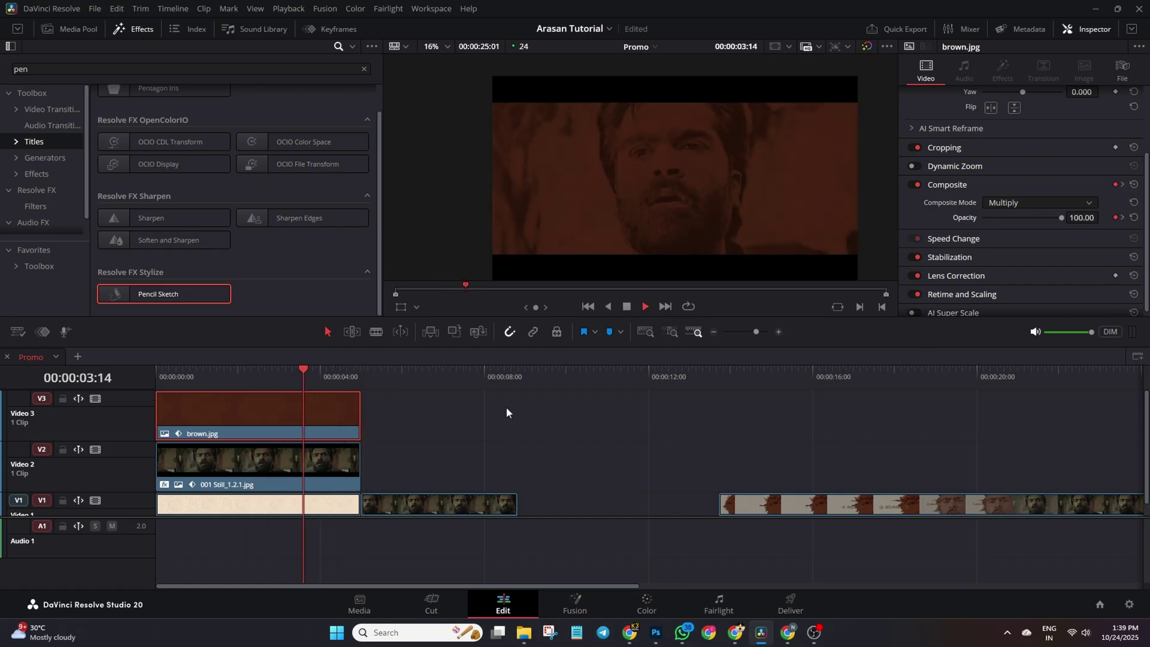
pyautogui.press('Home')
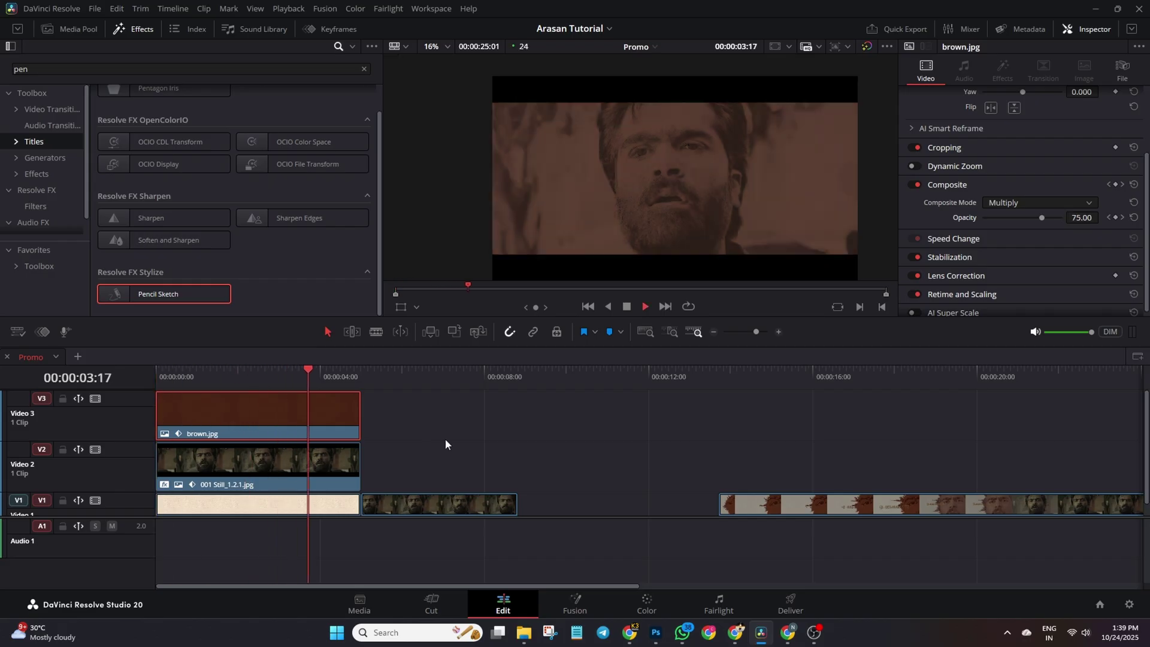
pyautogui.click(376, 376)
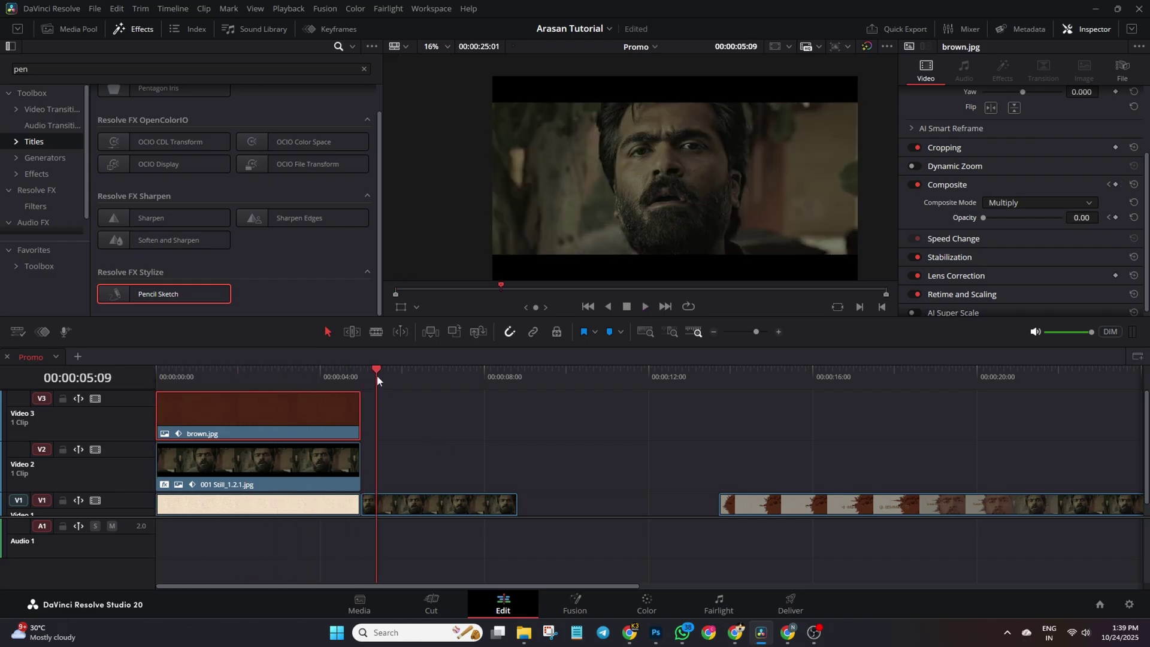
pyautogui.click(302, 378)
# Step: Combine the brown.jpg and 001 Still clips into a new compound clip named "Simbu Brown"
pyautogui.scroll(-1, 333, 479)
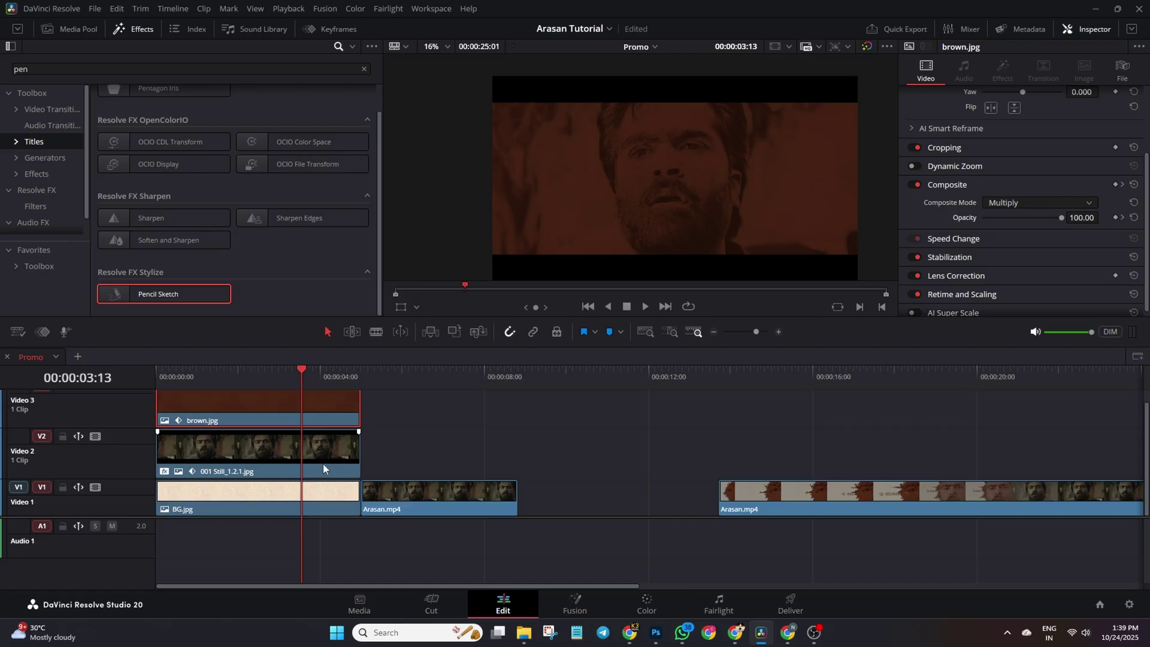
pyautogui.scroll(1, 324, 469)
pyautogui.keyDown('ctrl'); pyautogui.click(323, 460); pyautogui.keyUp('ctrl')
pyautogui.rightClick(324, 460)
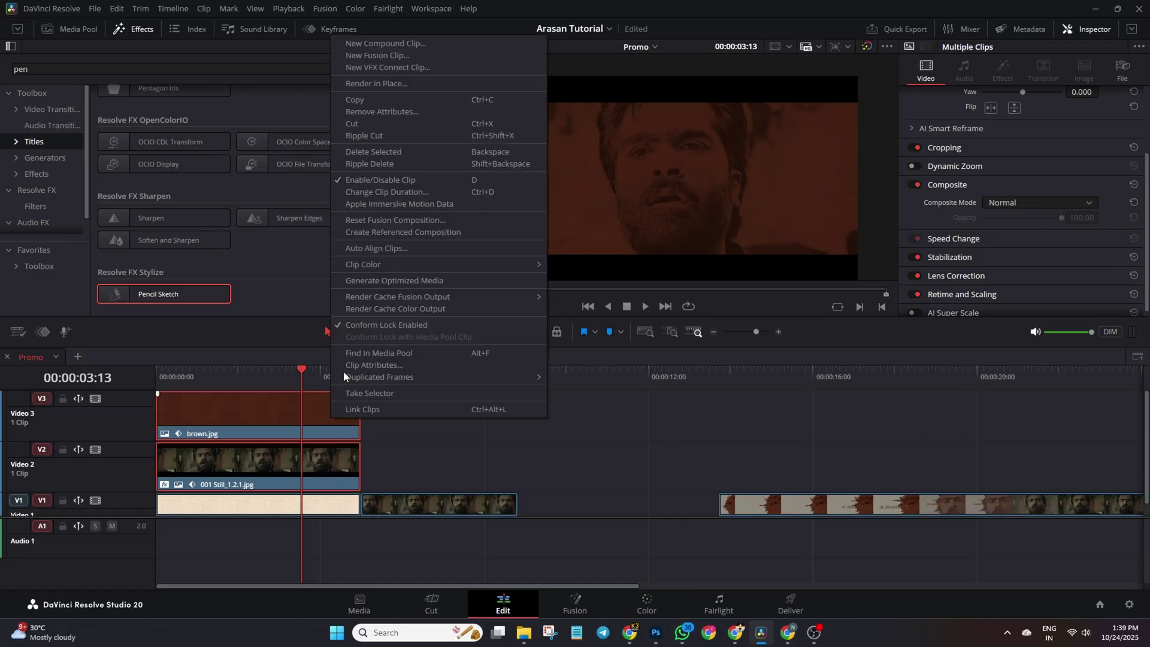
pyautogui.click(383, 44)
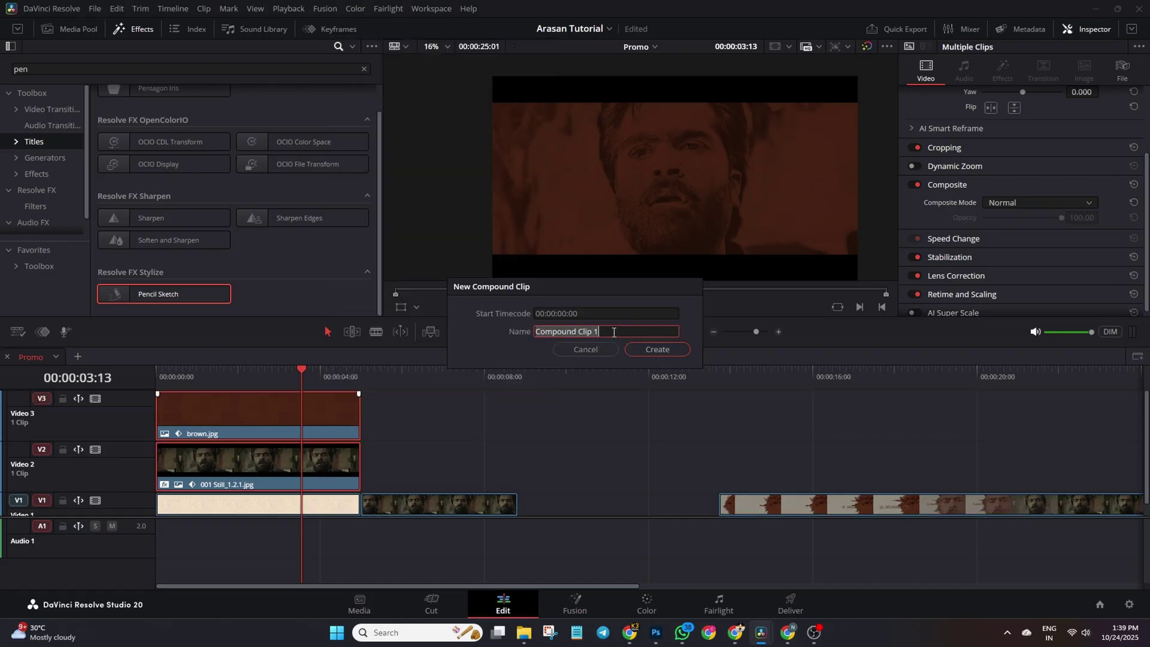
pyautogui.write('Simbu Brown')
pyautogui.click(656, 349)
# Step: Add "ink splash effect green screen 9.mp4" from the media pool to Video 3, above the Simbu Brown clip
pyautogui.click(70, 29)
pyautogui.click(294, 224)
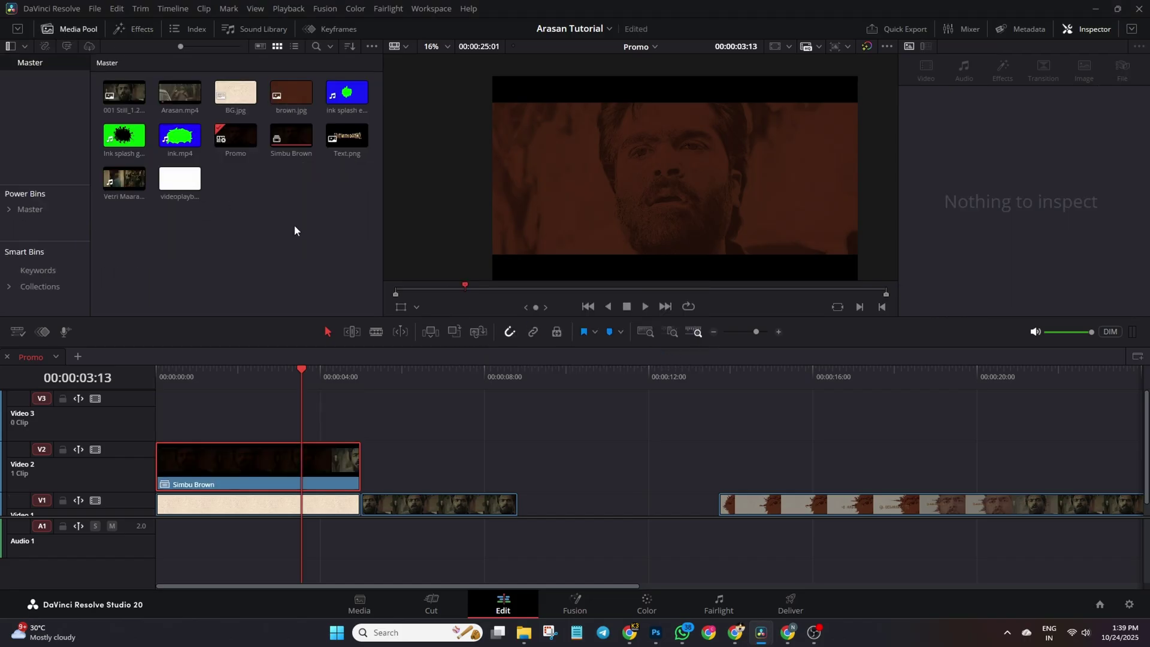
pyautogui.click(279, 468)
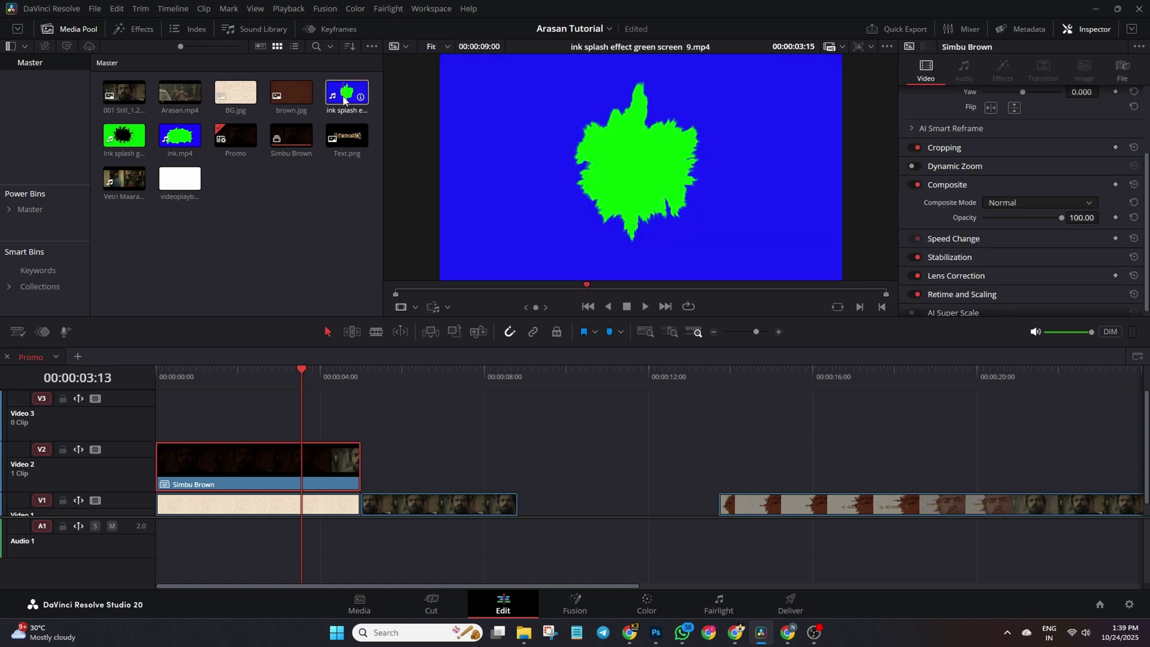
pyautogui.moveTo(347, 92)
pyautogui.mouseDown()
pyautogui.moveTo(403, 351)
pyautogui.moveTo(296, 423)
pyautogui.mouseUp()
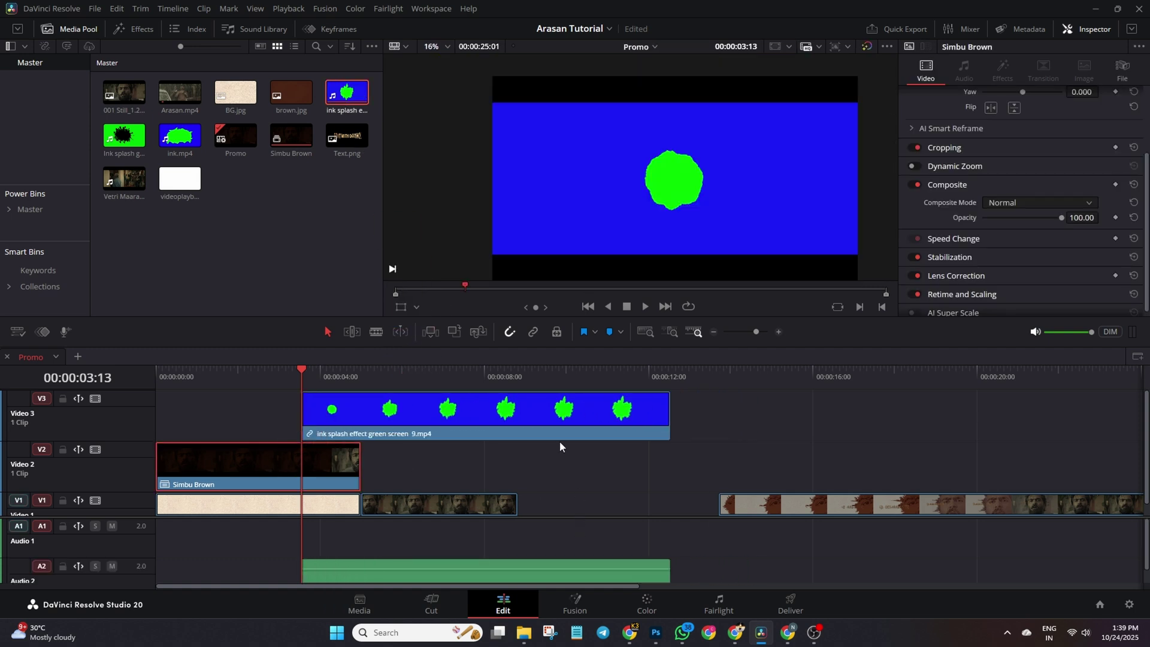
# Step: Delete the ink splash clip's audio and fit its video over the Simbu Brown clip from the timeline start
pyautogui.click(541, 573)
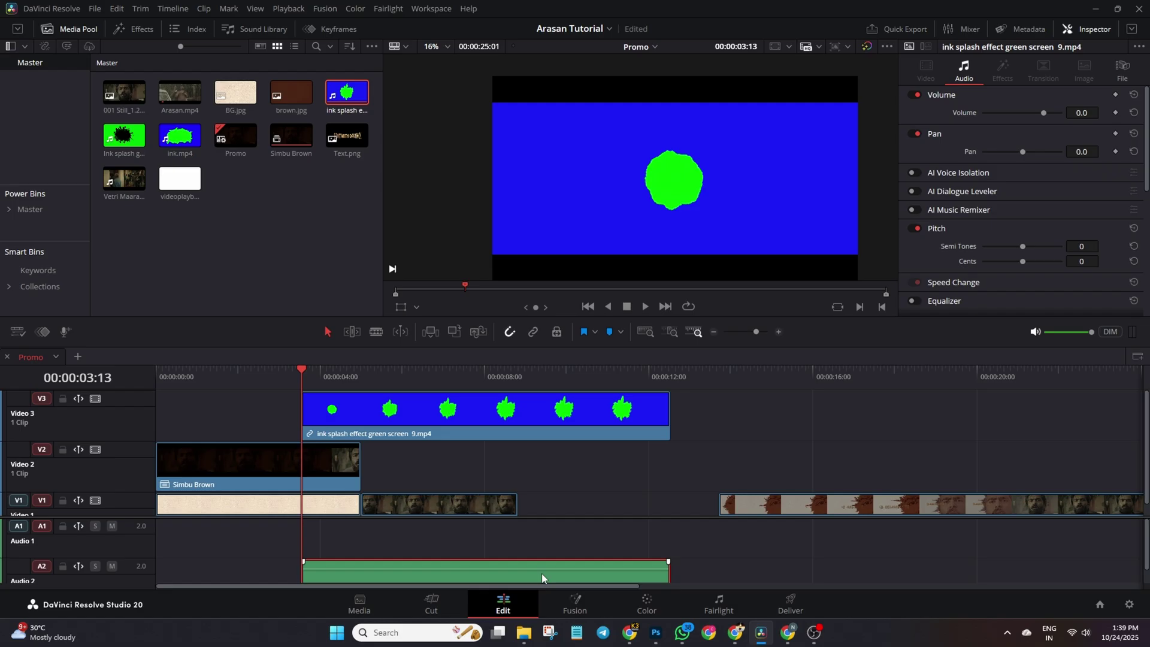
pyautogui.press('Delete')
pyautogui.moveTo(432, 422); pyautogui.dragTo(275, 426)
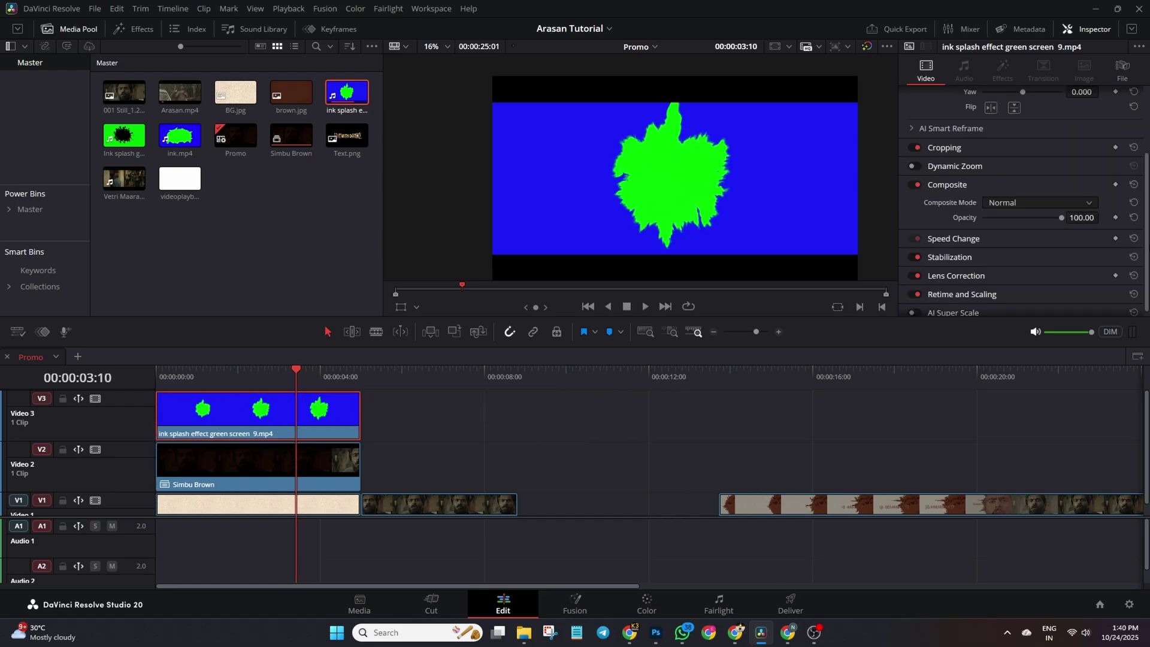
# Step: Set the ink splash clip's zoom to 1.190 on both axes and check its growth around the 3-second mark
pyautogui.scroll(3, 1009, 179)
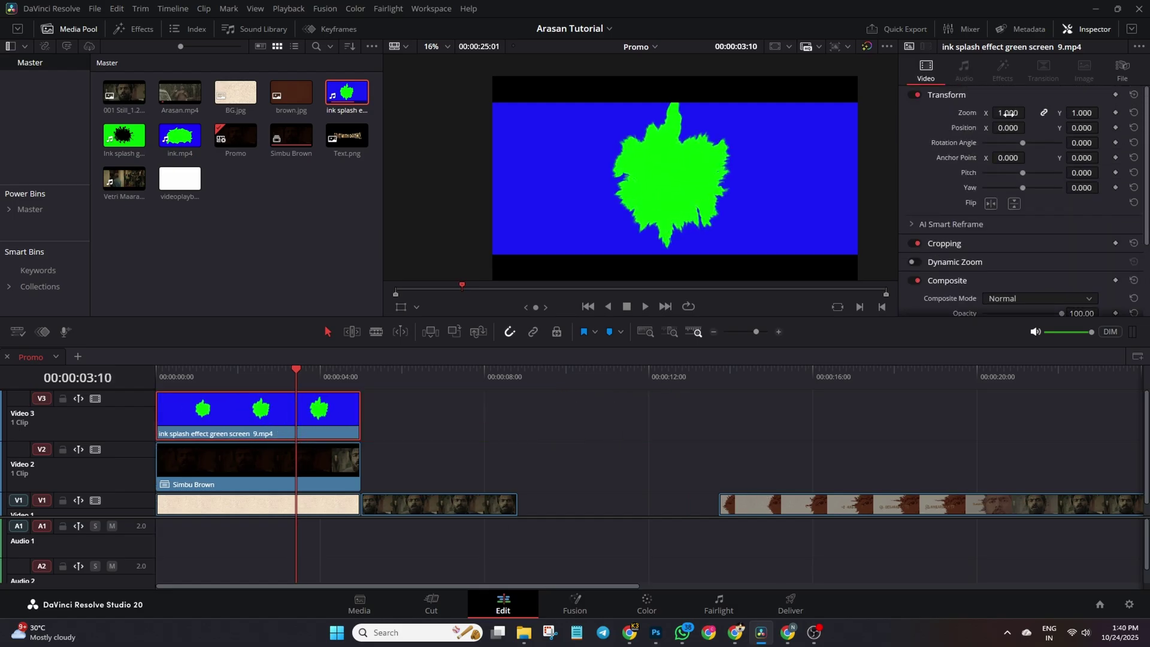
pyautogui.moveTo(1009, 114); pyautogui.dragTo(1039, 113)
pyautogui.click(280, 375)
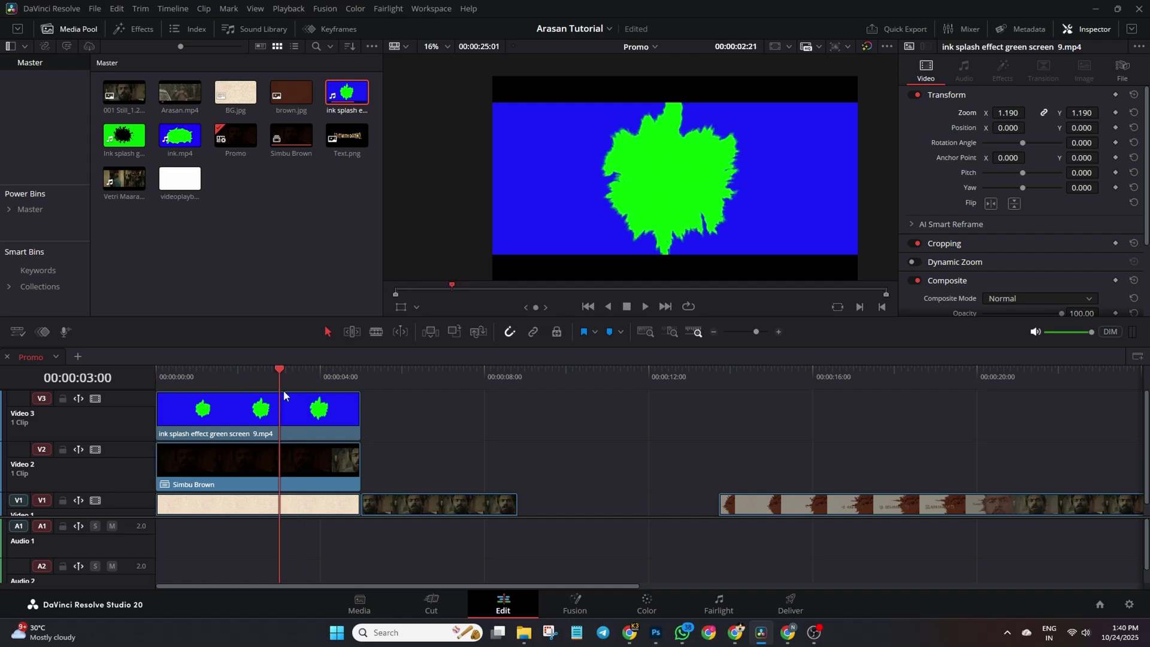
pyautogui.moveTo(283, 390); pyautogui.dragTo(313, 395)
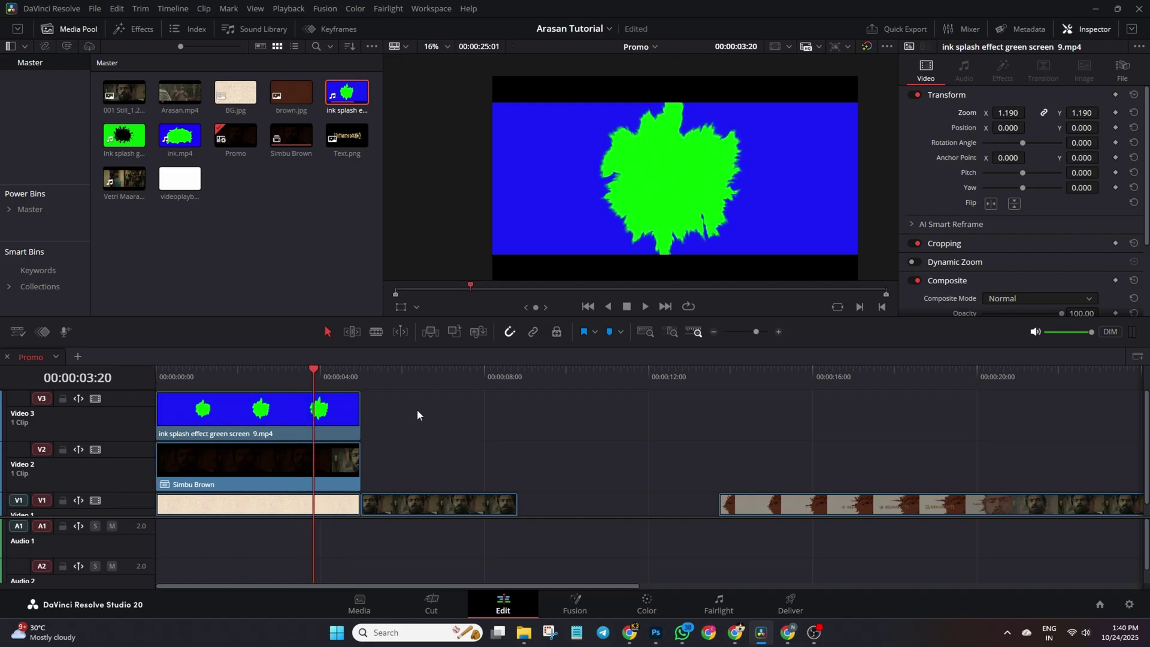
# Step: Combine the ink splash and Simbu Brown clips into a new Fusion clip and open it on the Fusion page
pyautogui.keyDown('ctrl'); pyautogui.click(325, 461); pyautogui.keyUp('ctrl')
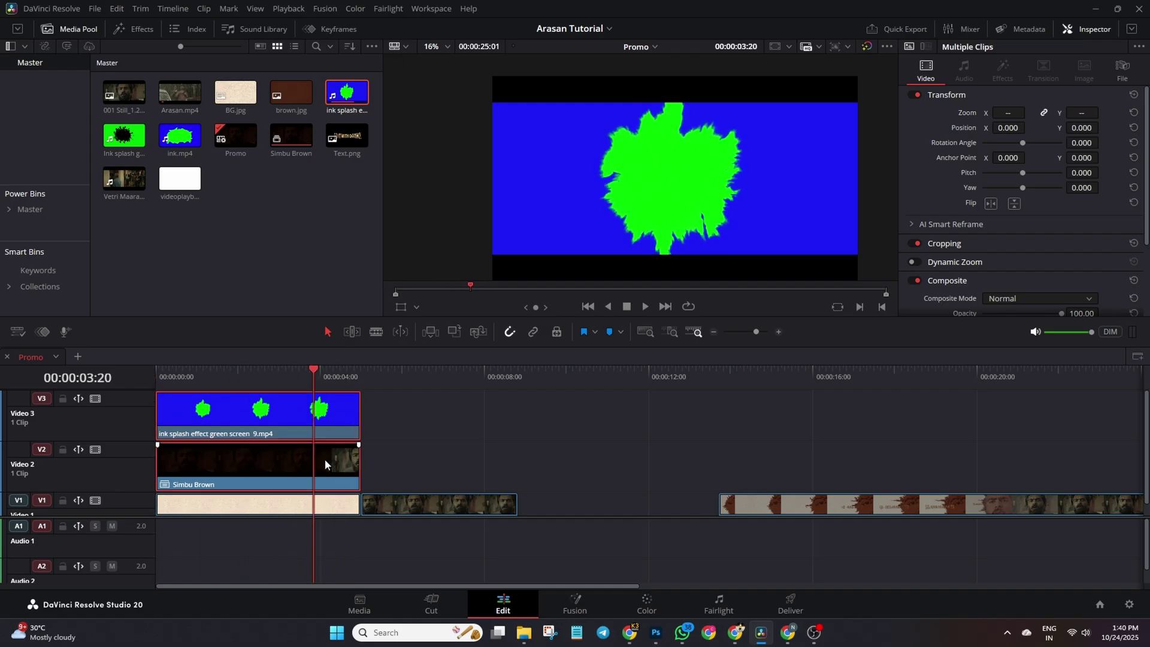
pyautogui.rightClick(325, 459)
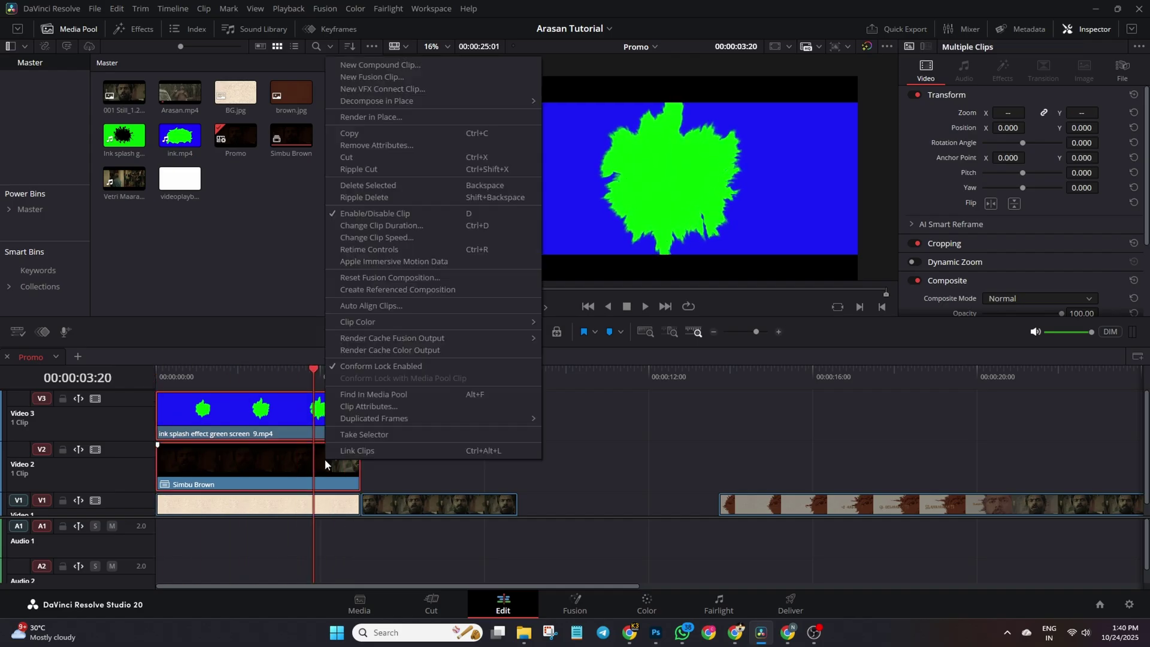
pyautogui.click(380, 77)
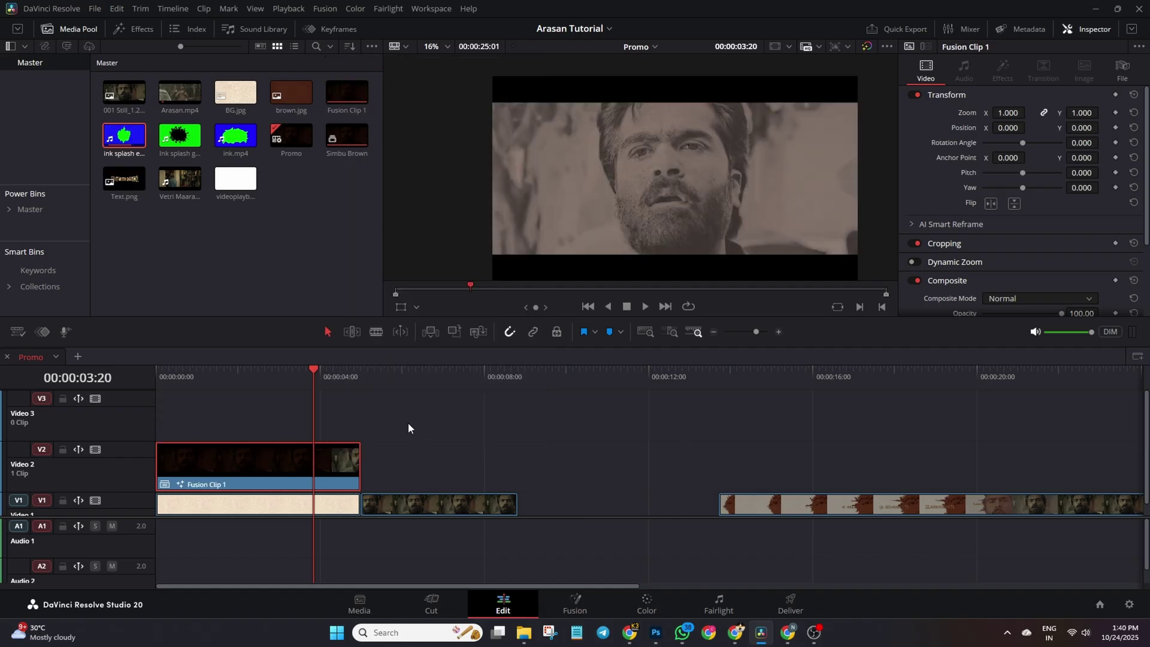
pyautogui.hotkey('shift', '5')
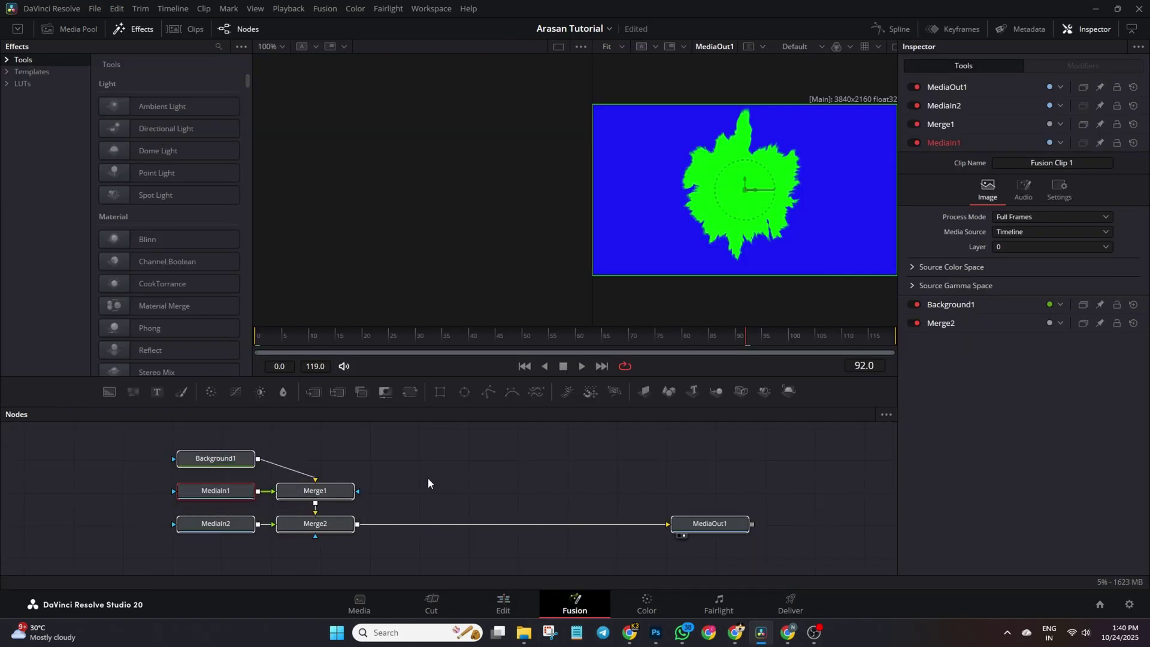
# Step: Delete the Background1, Merge1 and Merge2 nodes and connect MediaIn2 directly to MediaOut1
pyautogui.click(226, 460)
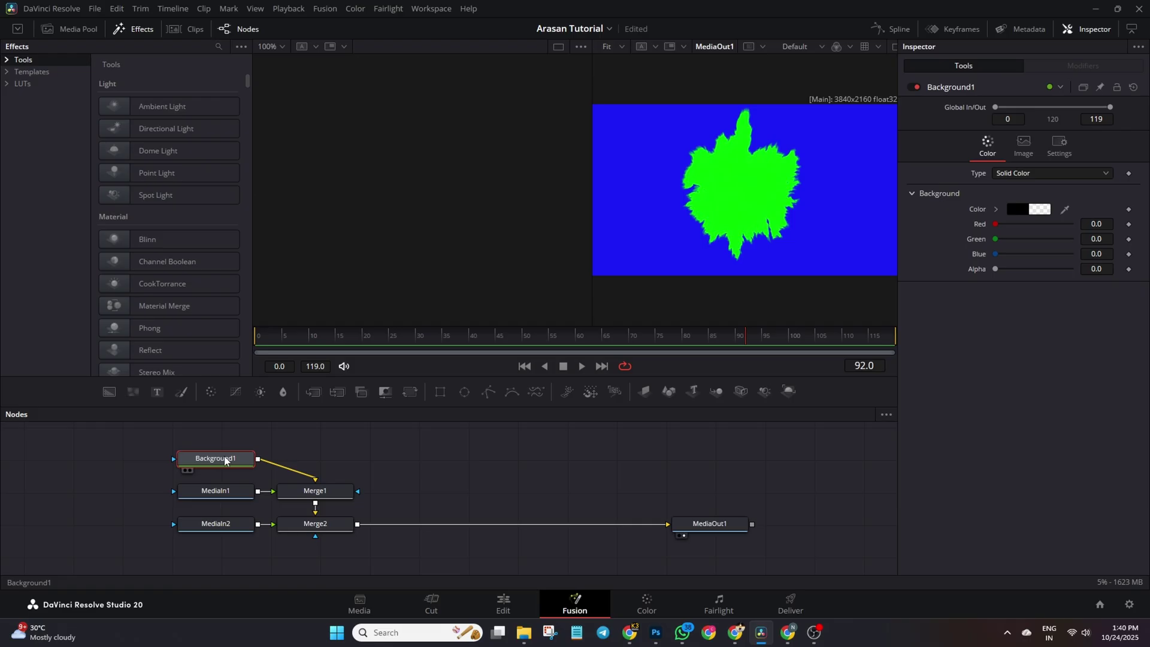
pyautogui.press('Delete')
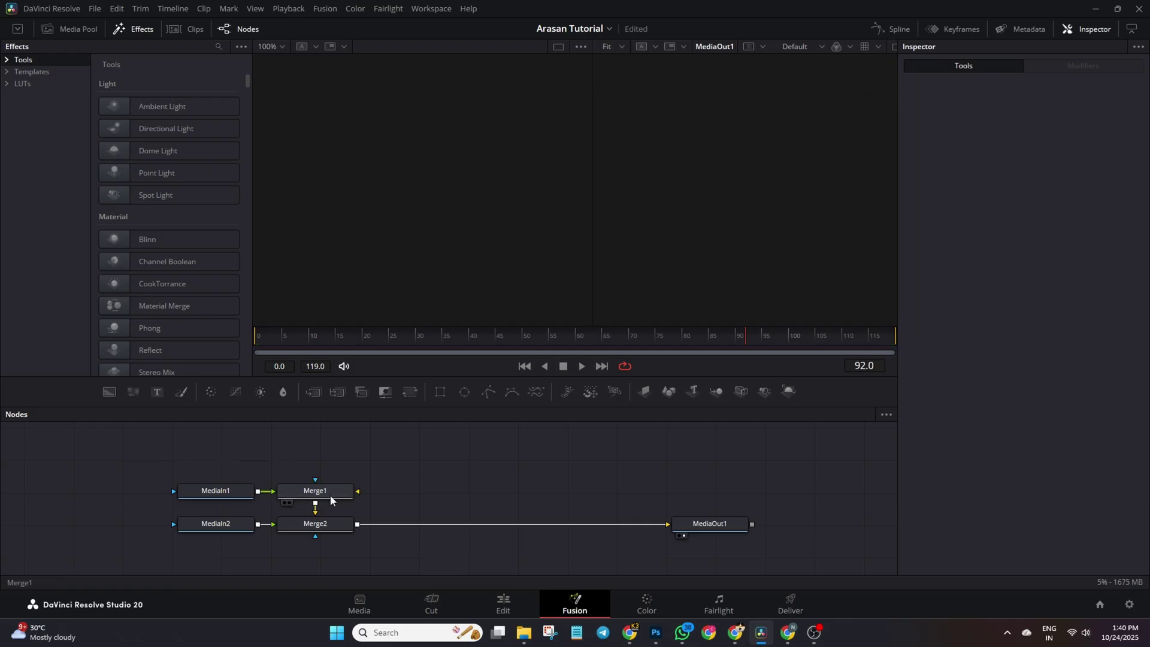
pyautogui.click(323, 497)
pyautogui.press('Delete')
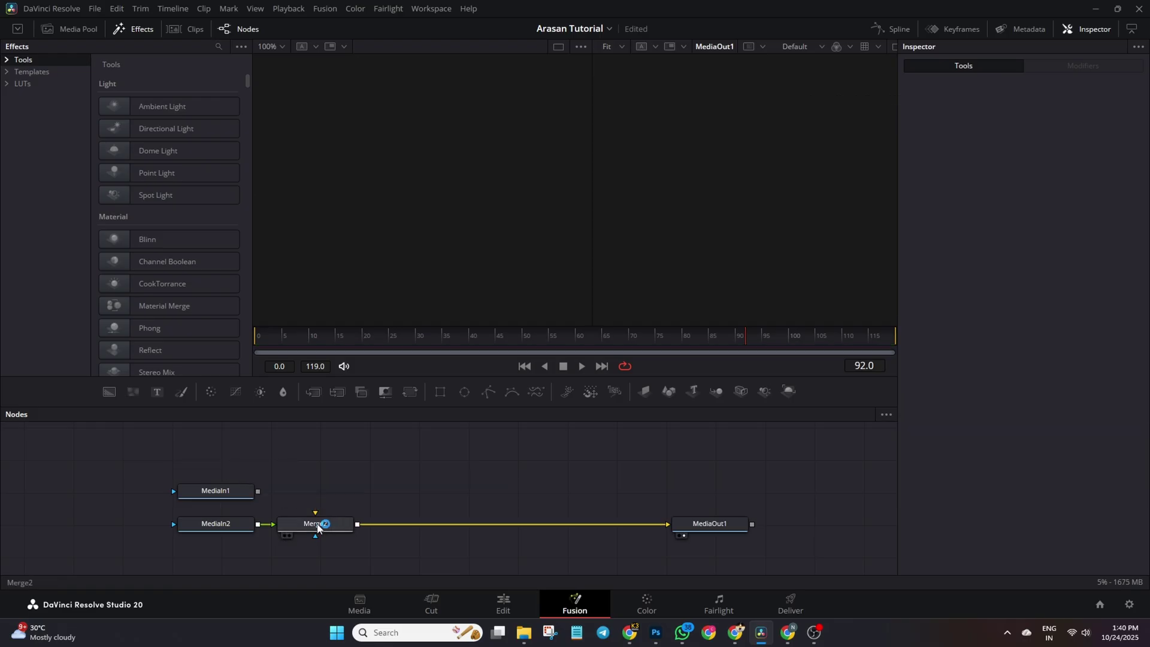
pyautogui.click(317, 524)
pyautogui.press('Delete')
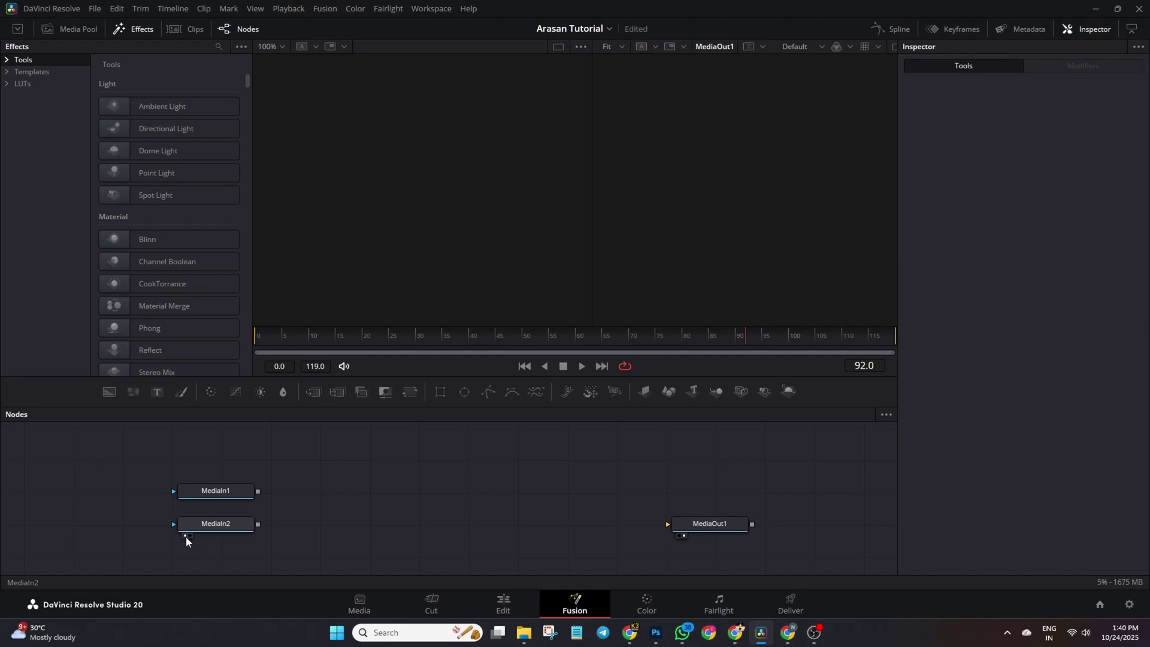
pyautogui.click(186, 535)
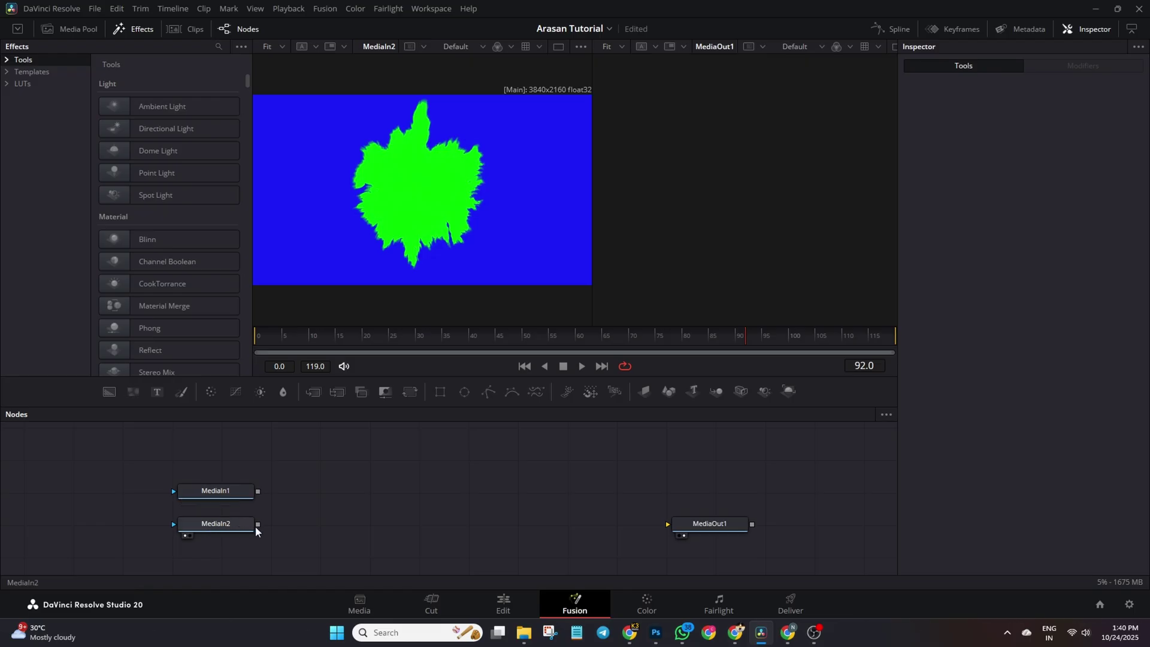
pyautogui.moveTo(257, 524); pyautogui.dragTo(668, 525)
# Step: Insert a Delta Keyer between MediaIn2 and MediaOut1 and sample the blue backdrop as its background color
pyautogui.click(223, 525)
pyautogui.hotkey('shift', 'space')
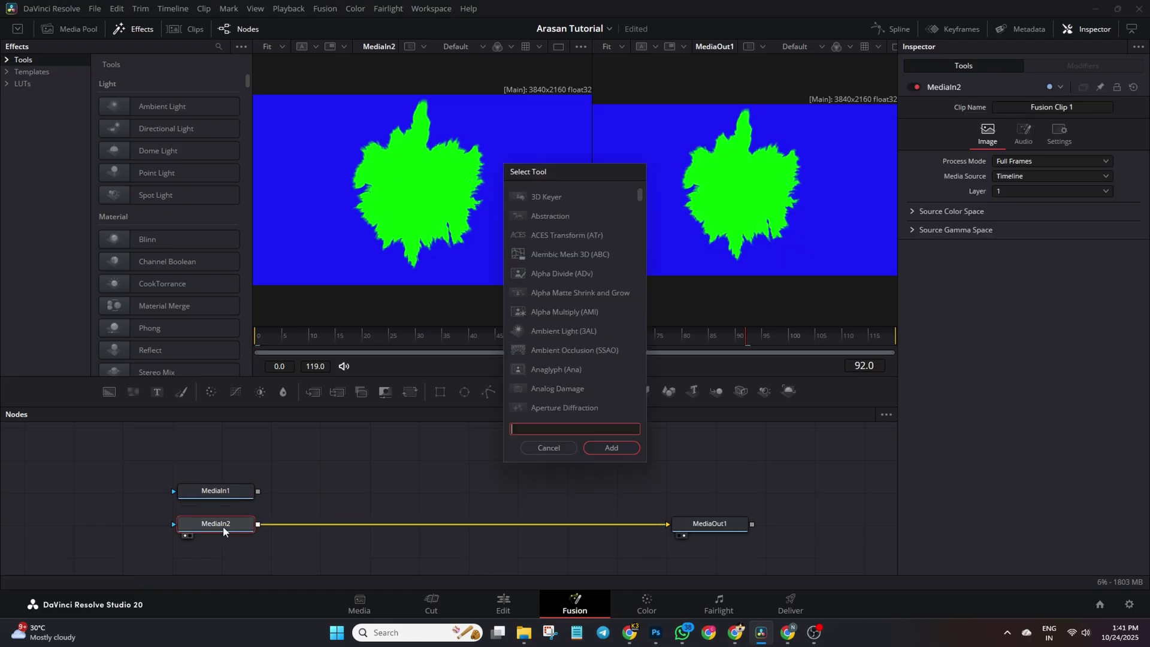
pyautogui.write('delta')
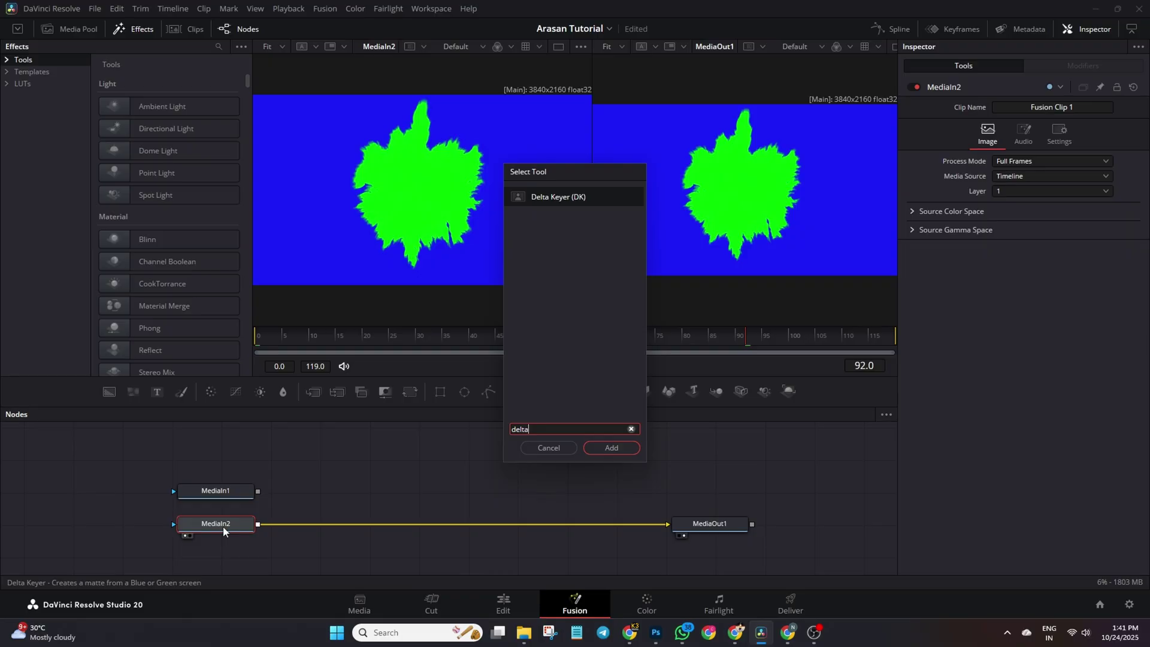
pyautogui.click(609, 450)
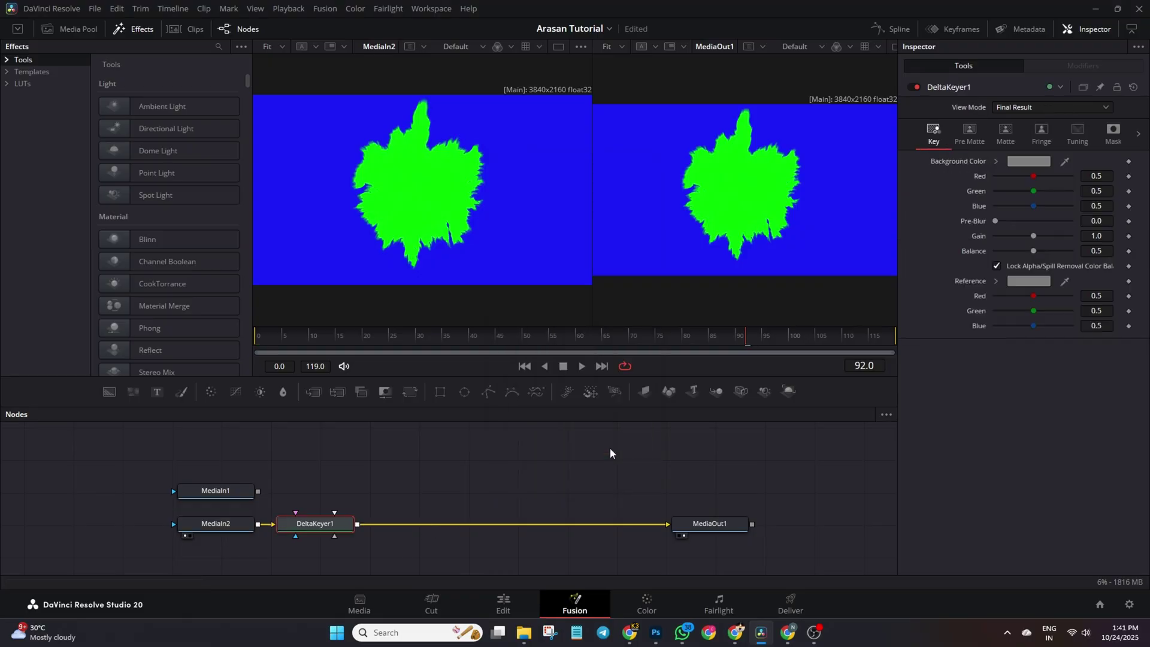
pyautogui.moveTo(326, 524); pyautogui.dragTo(398, 524)
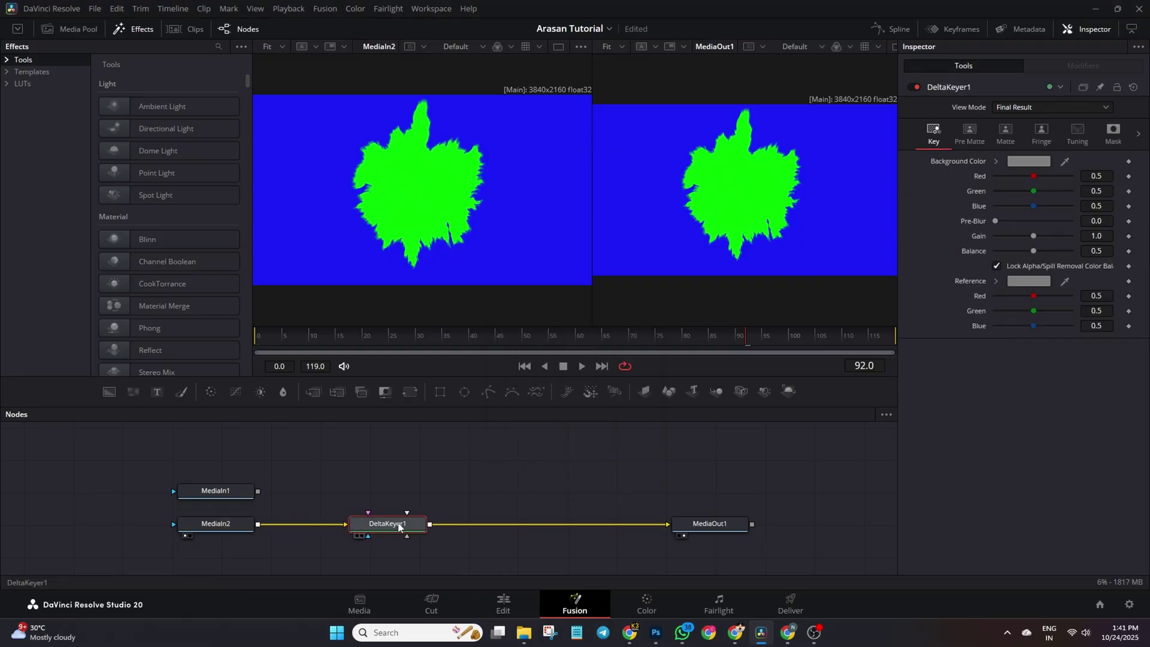
pyautogui.click(1029, 163)
pyautogui.click(492, 306)
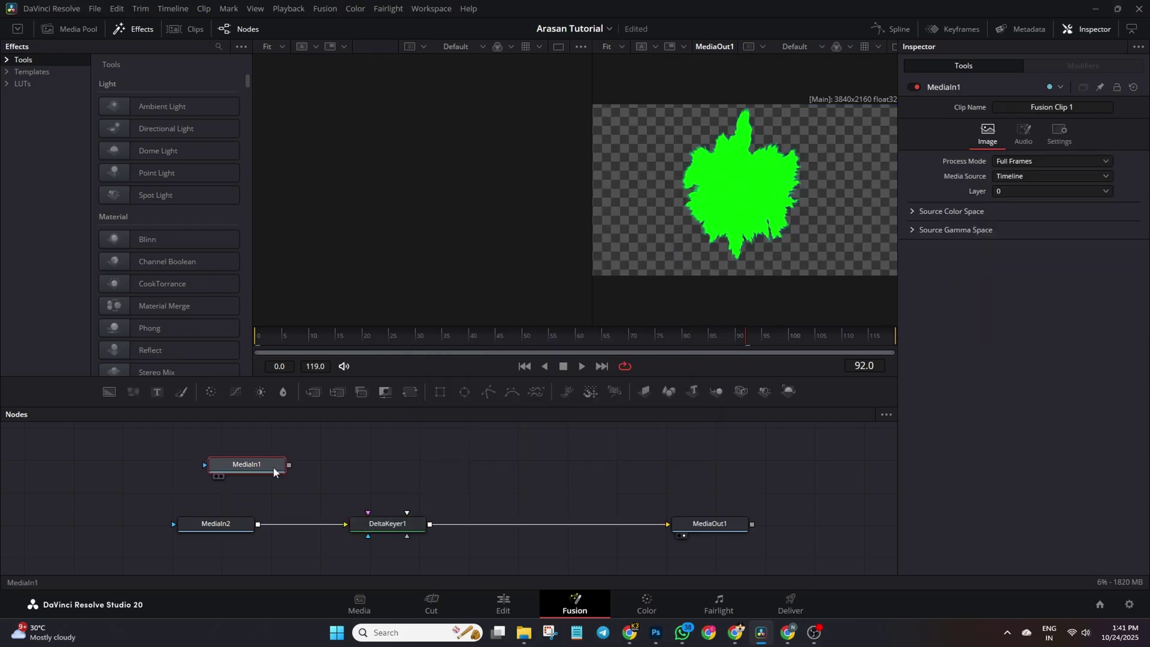
# Step: Merge MediaIn1 as the foreground over the Delta Keyer's output and align its node above the merge
pyautogui.moveTo(269, 468); pyautogui.dragTo(399, 473)
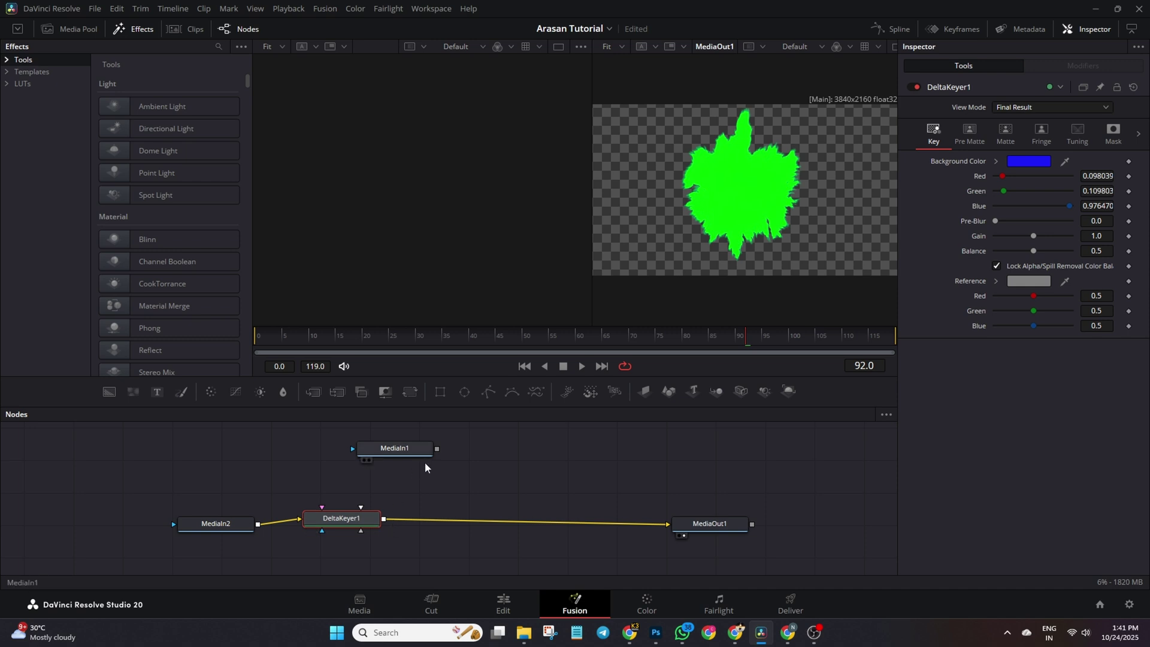
pyautogui.moveTo(396, 450); pyautogui.dragTo(387, 523)
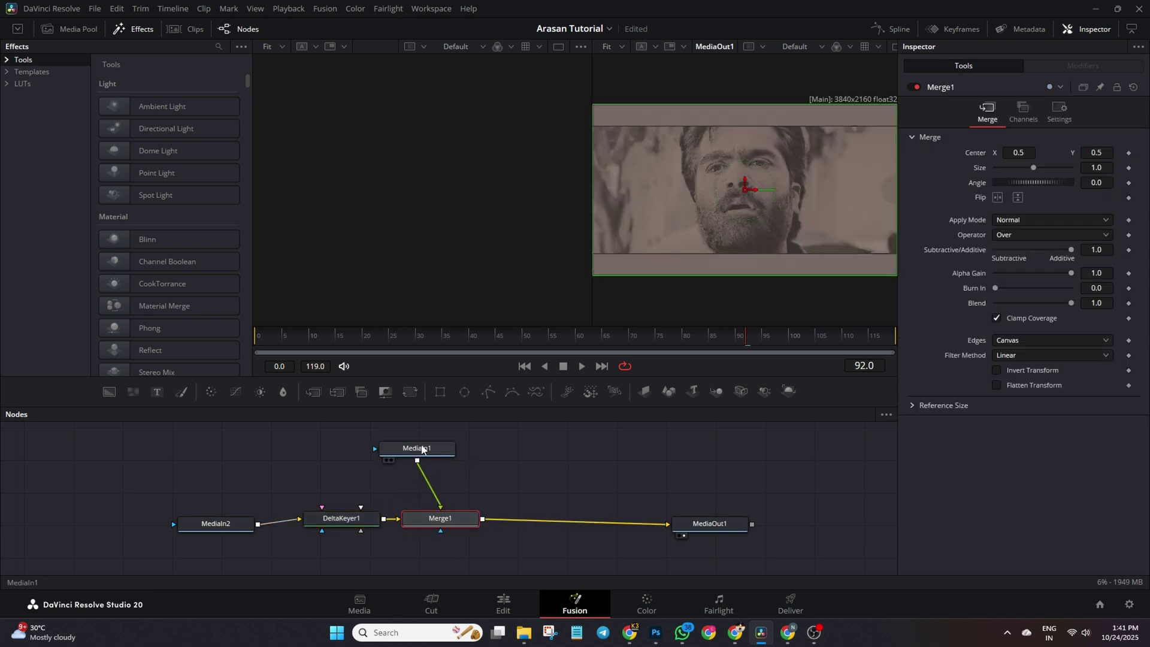
pyautogui.moveTo(422, 449); pyautogui.dragTo(447, 449)
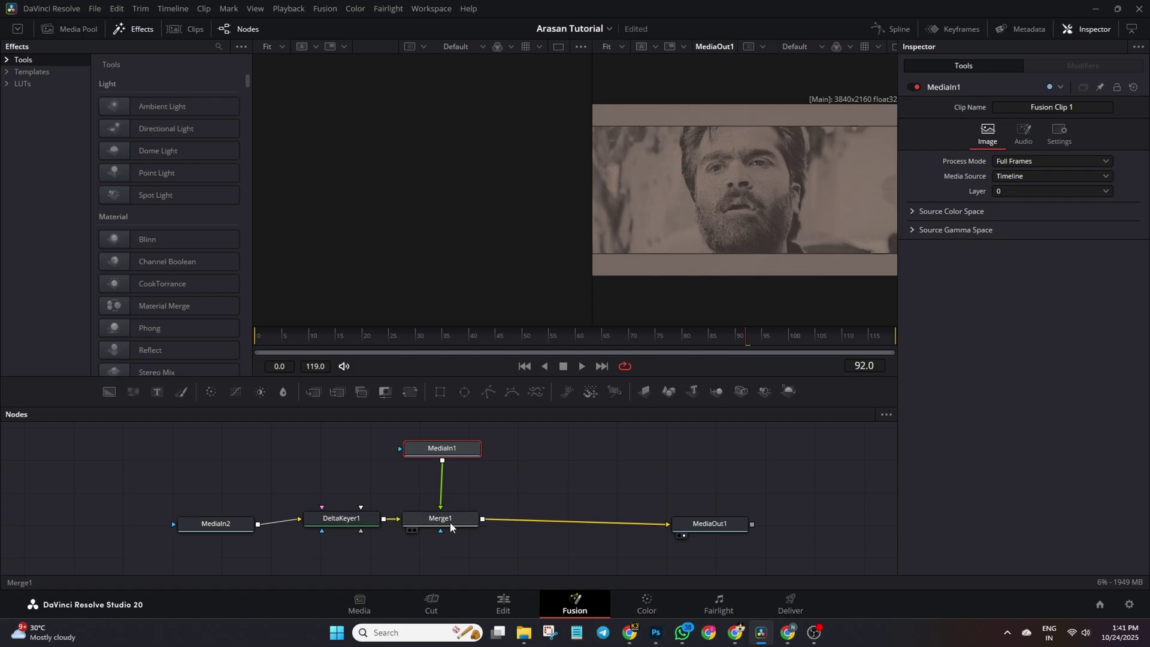
# Step: Set the Merge1 node's operator to In so the portrait is masked by the ink shape
pyautogui.click(447, 523)
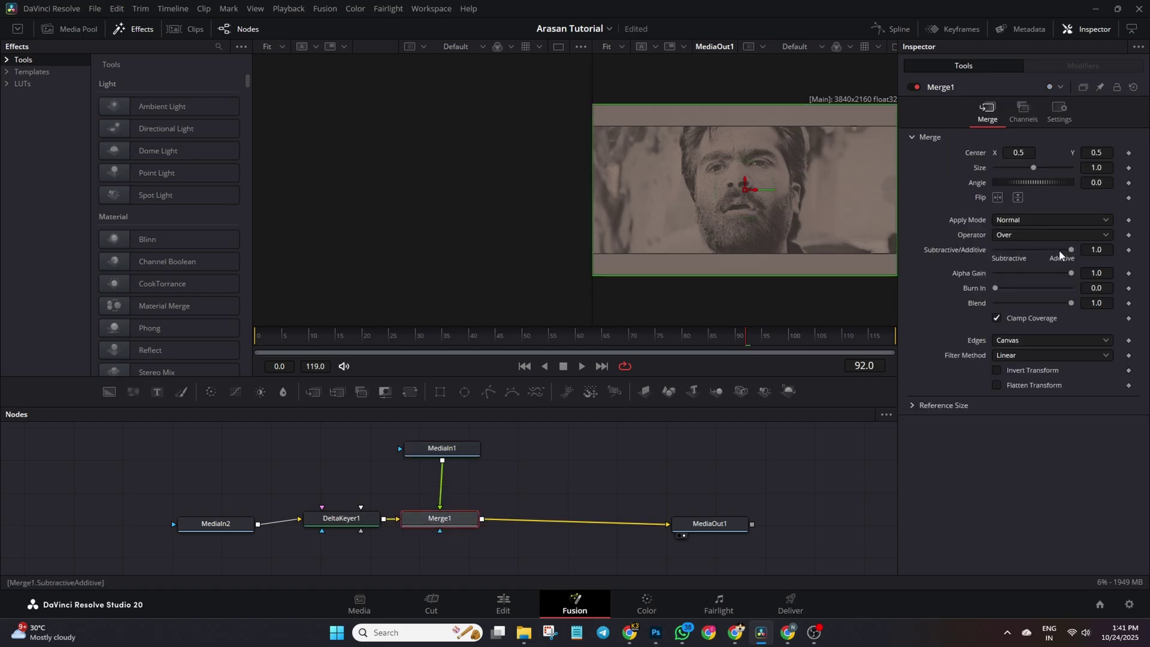
pyautogui.click(1036, 234)
pyautogui.click(1007, 264)
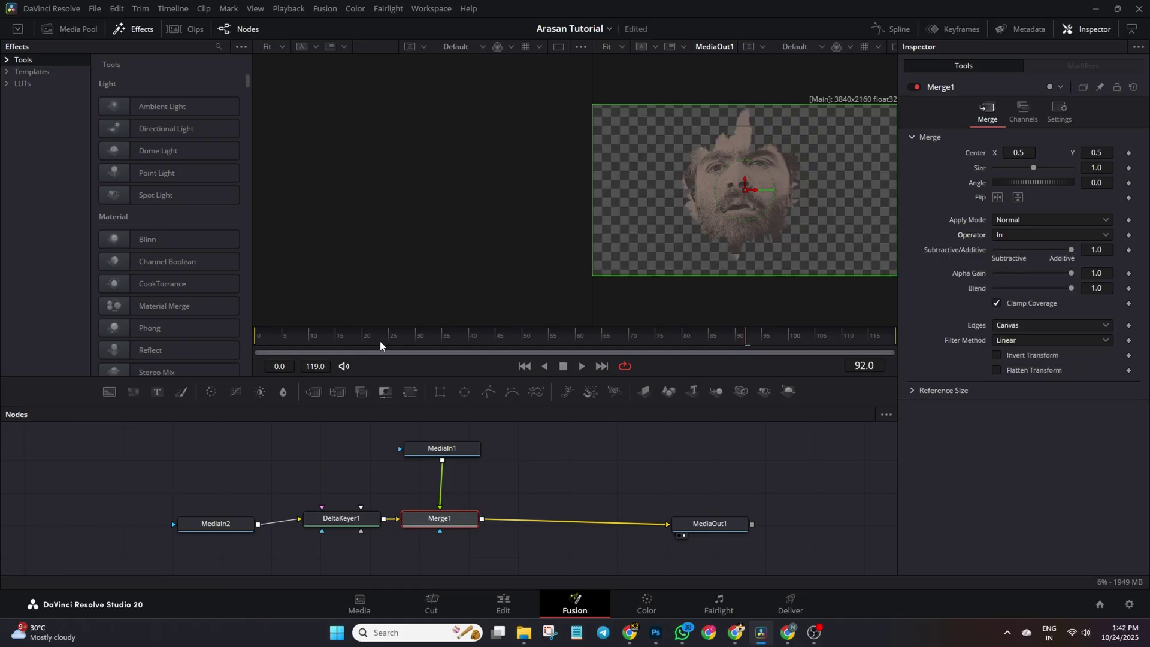
# Step: Play back the composition to check the portrait's reveal through the growing ink splash
pyautogui.moveTo(348, 340); pyautogui.dragTo(314, 336)
pyautogui.press('space')
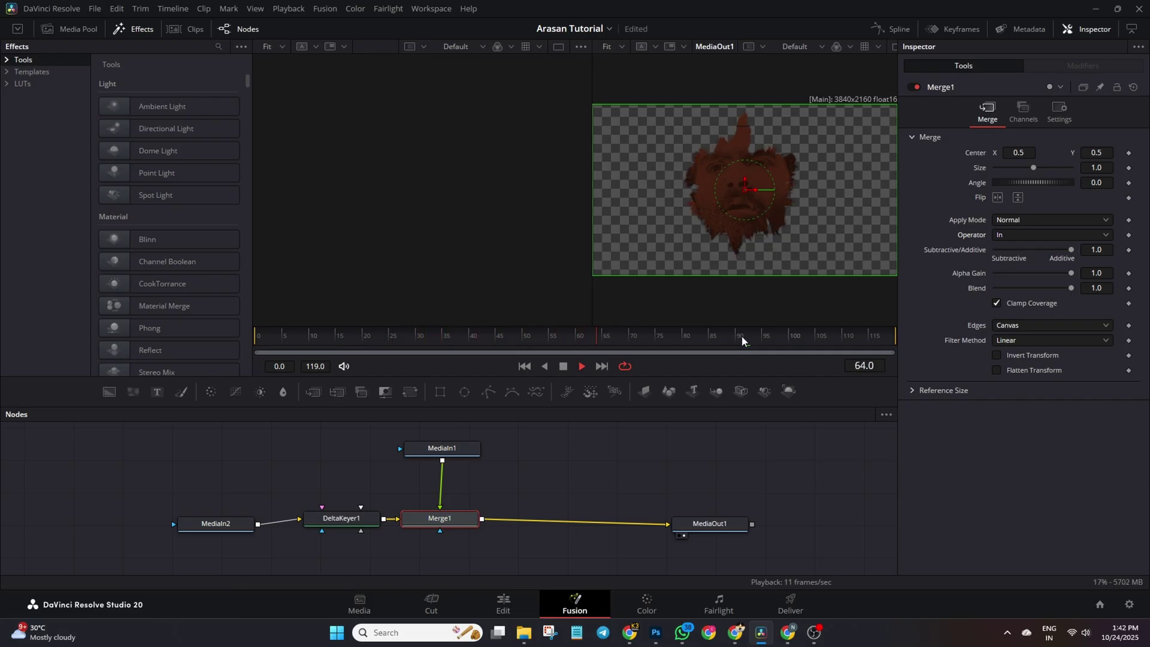
pyautogui.press('space')
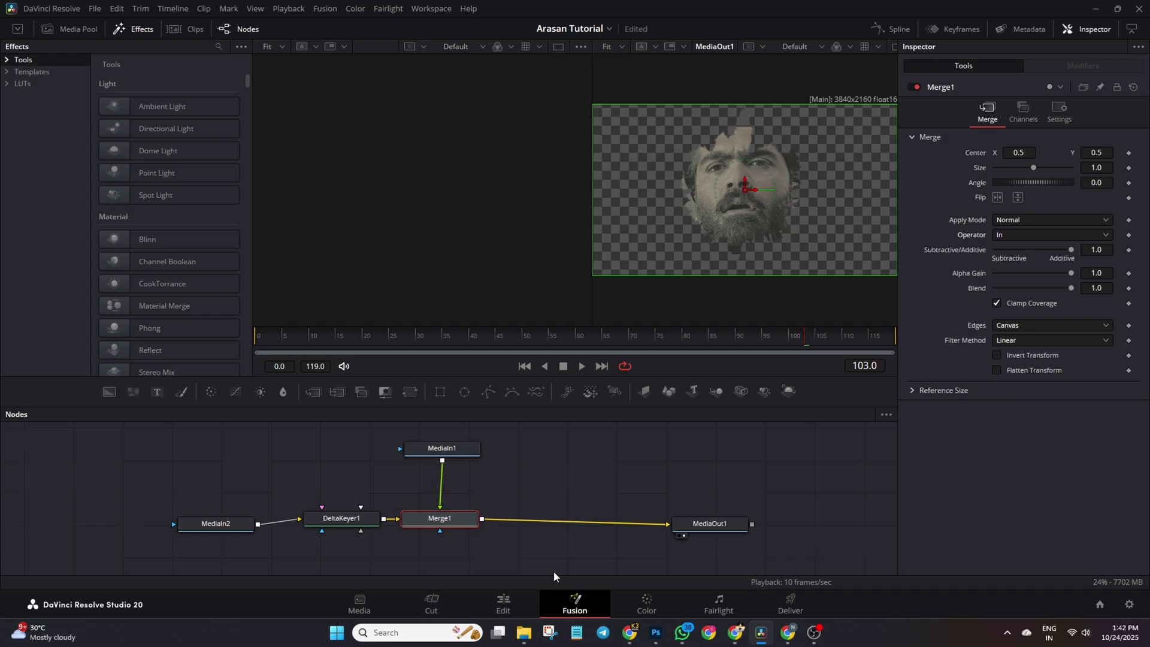
# Step: Switch to the edit page and play back the Promo timeline from the start through the portrait reveal
pyautogui.click(503, 603)
pyautogui.moveTo(329, 386); pyautogui.dragTo(159, 411)
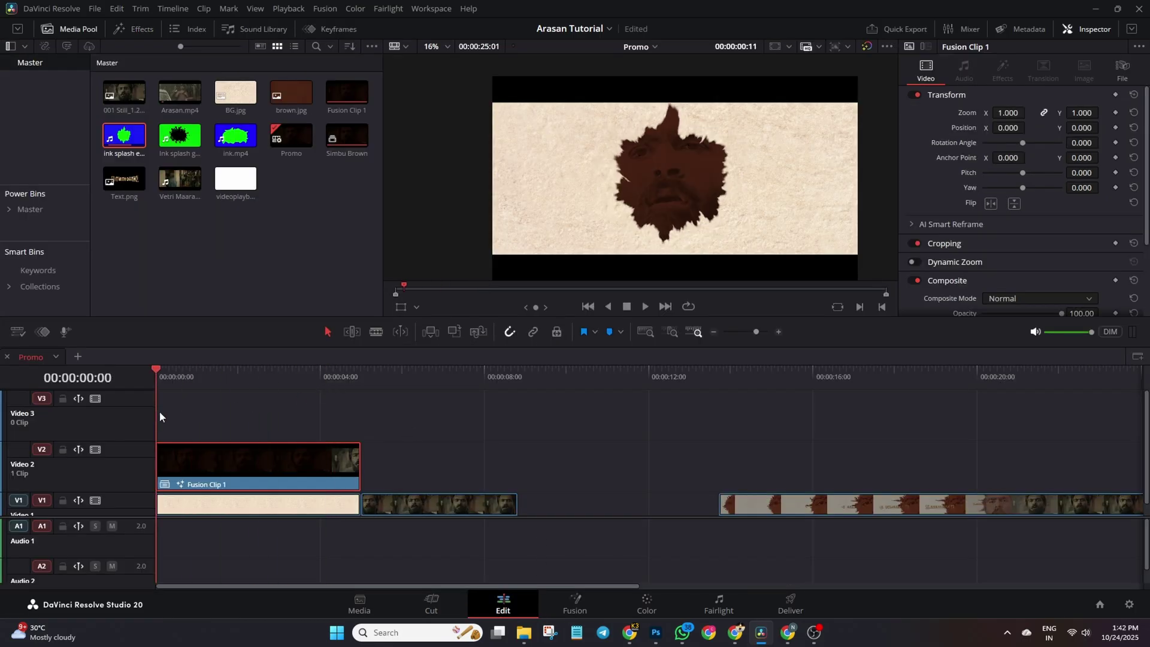
pyautogui.press('space')
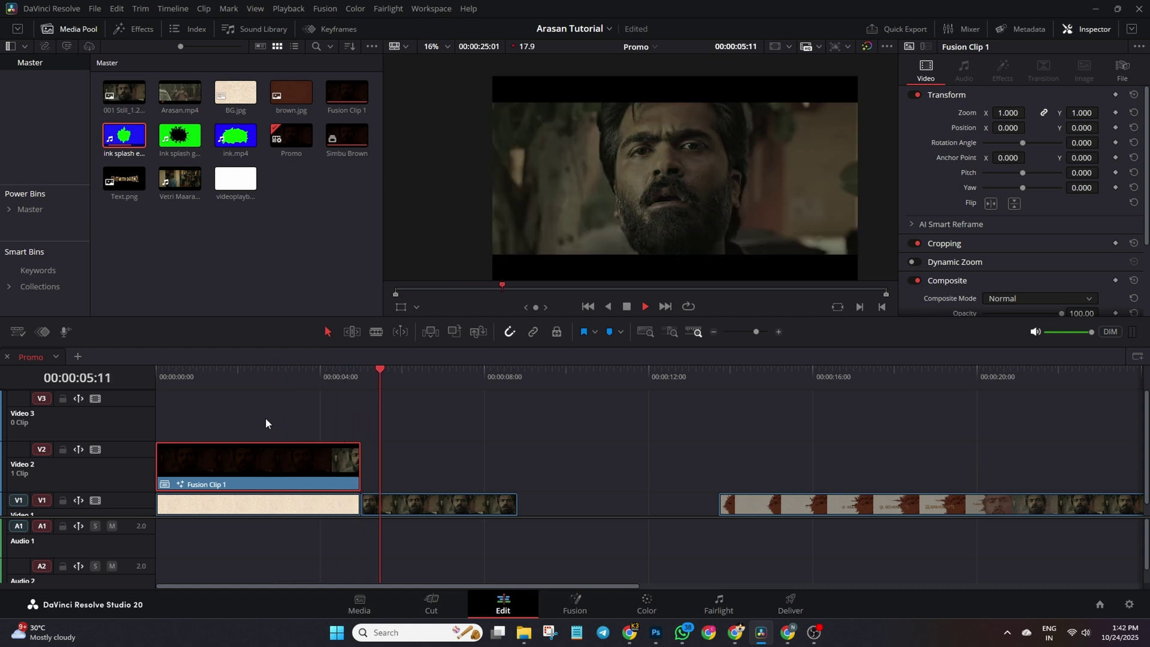
pyautogui.press('space')
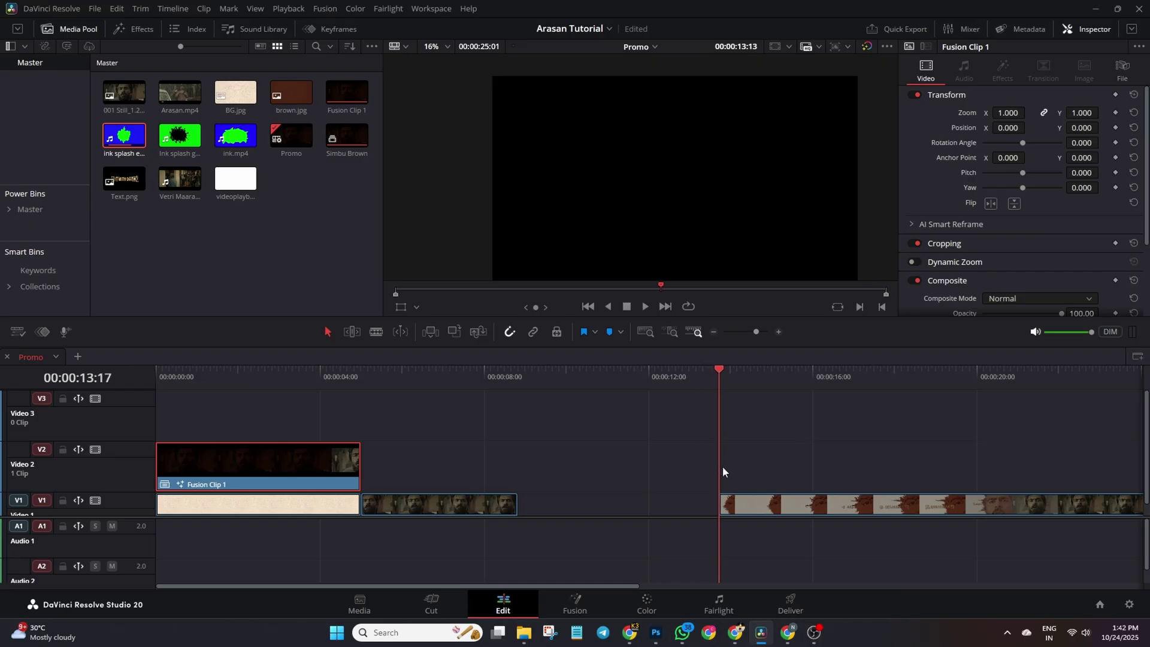
# Step: Set Fusion Clip 1's zoom to 1.870 and position X to 2145, and keyframe its whole transform at the timeline start
pyautogui.moveTo(723, 467); pyautogui.dragTo(71, 491)
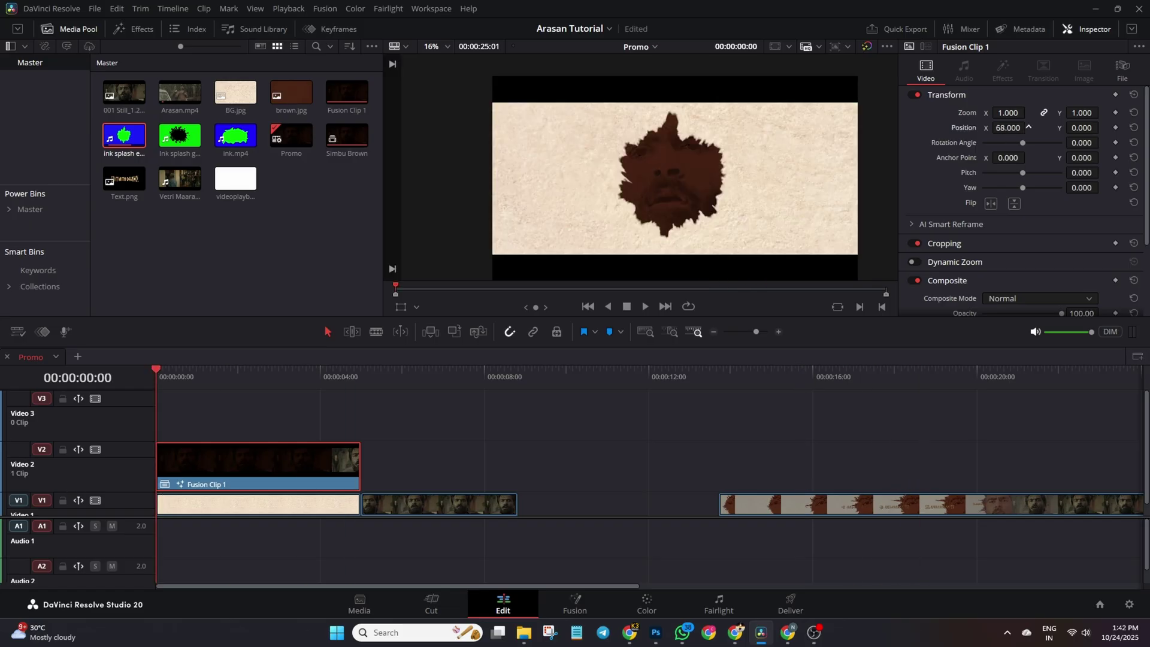
pyautogui.moveTo(1028, 128)
pyautogui.mouseDown()
pyautogui.moveTo(1004, 127)
pyautogui.moveTo(1006, 112)
pyautogui.mouseUp()
pyautogui.moveTo(239, 377); pyautogui.dragTo(133, 397)
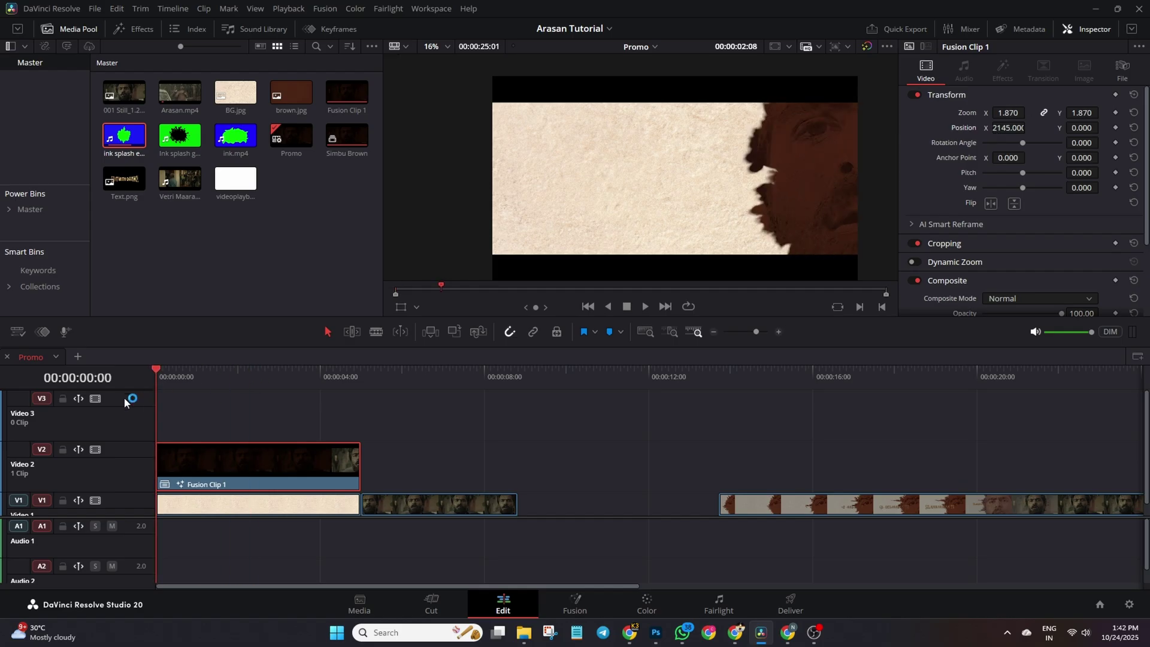
pyautogui.click(1115, 95)
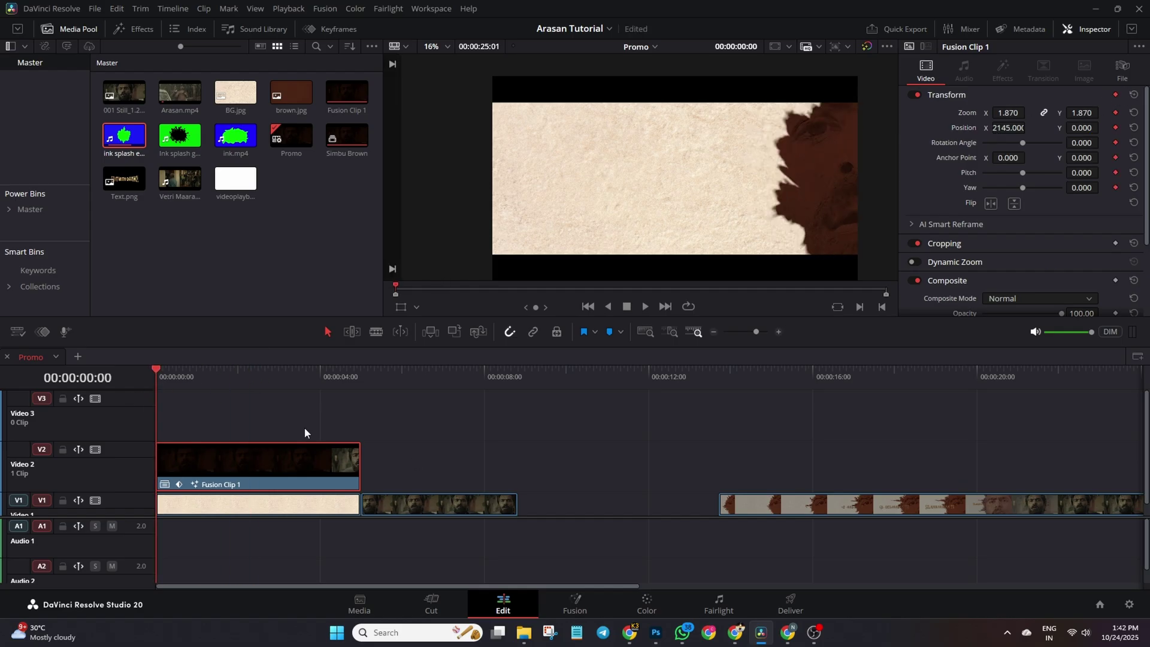
# Step: At 00:00:03:11, keyframe Fusion Clip 1 with zoom 2.580 and position Y -337
pyautogui.press('space')
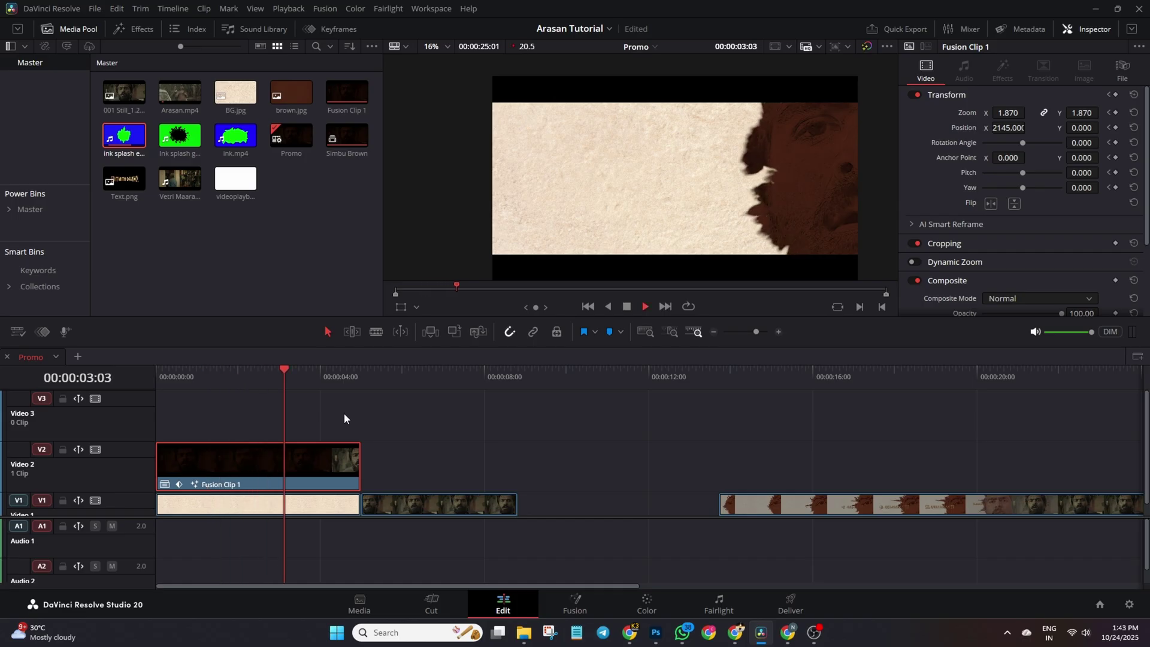
pyautogui.press('space')
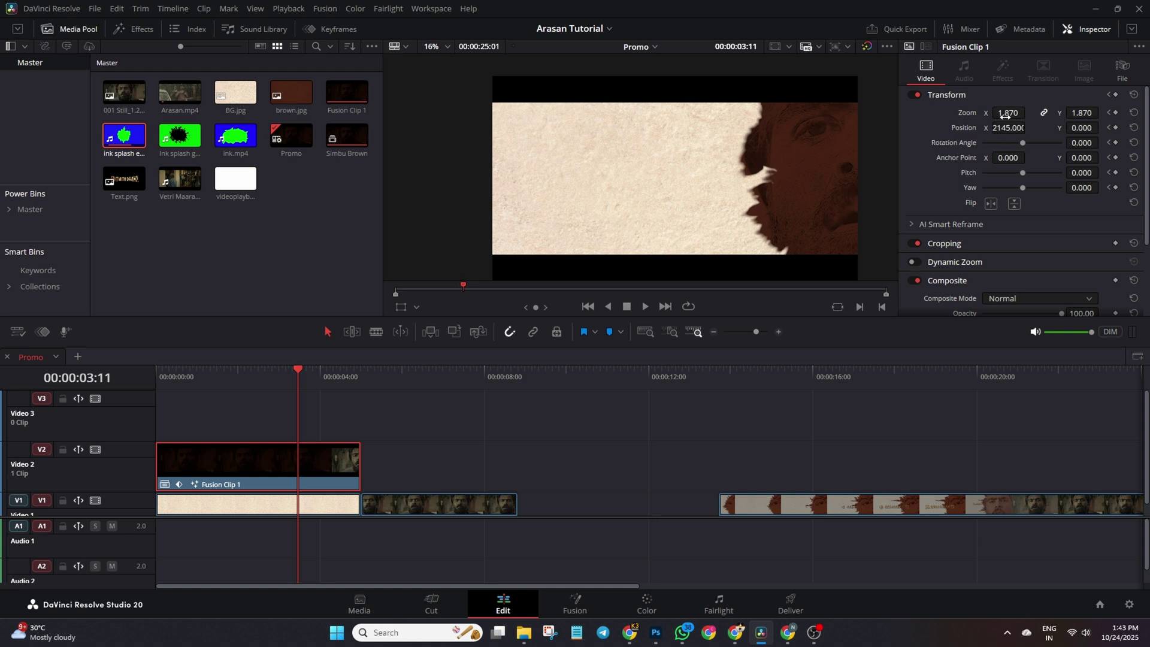
pyautogui.moveTo(1008, 113); pyautogui.dragTo(879, 127)
# Step: Play back the zoom-in move, shorten Fusion Clip 1 and BG.jpg by 10 frames, and close the gap to the first Arasan.mp4 clip
pyautogui.moveTo(284, 372); pyautogui.dragTo(157, 400)
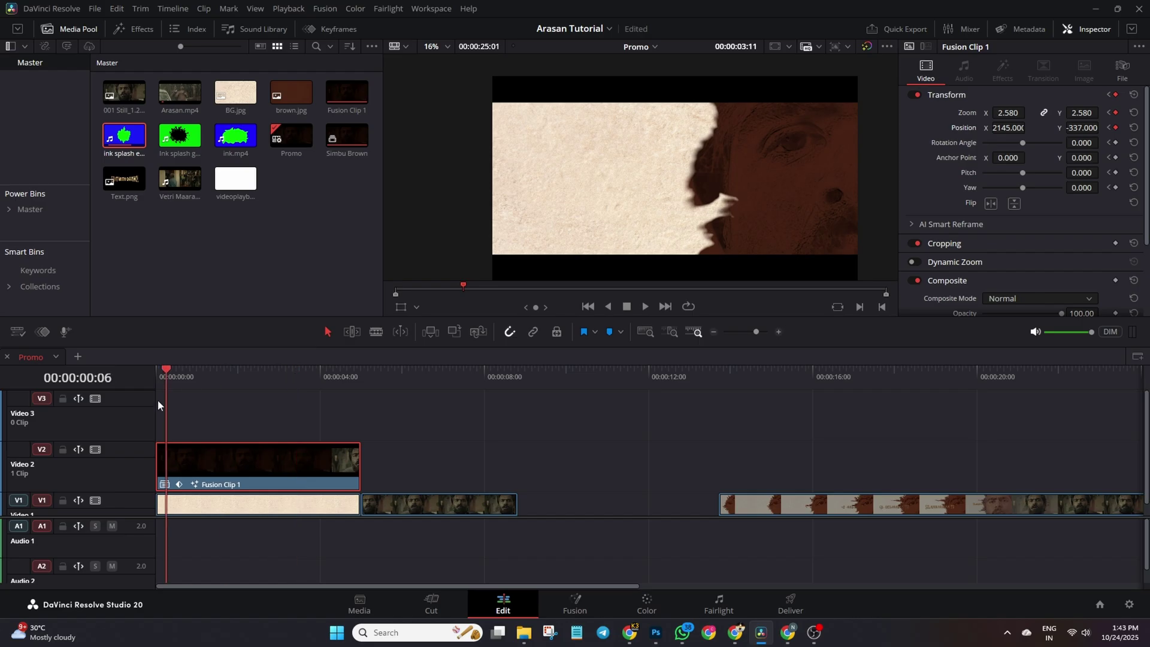
pyautogui.press('space')
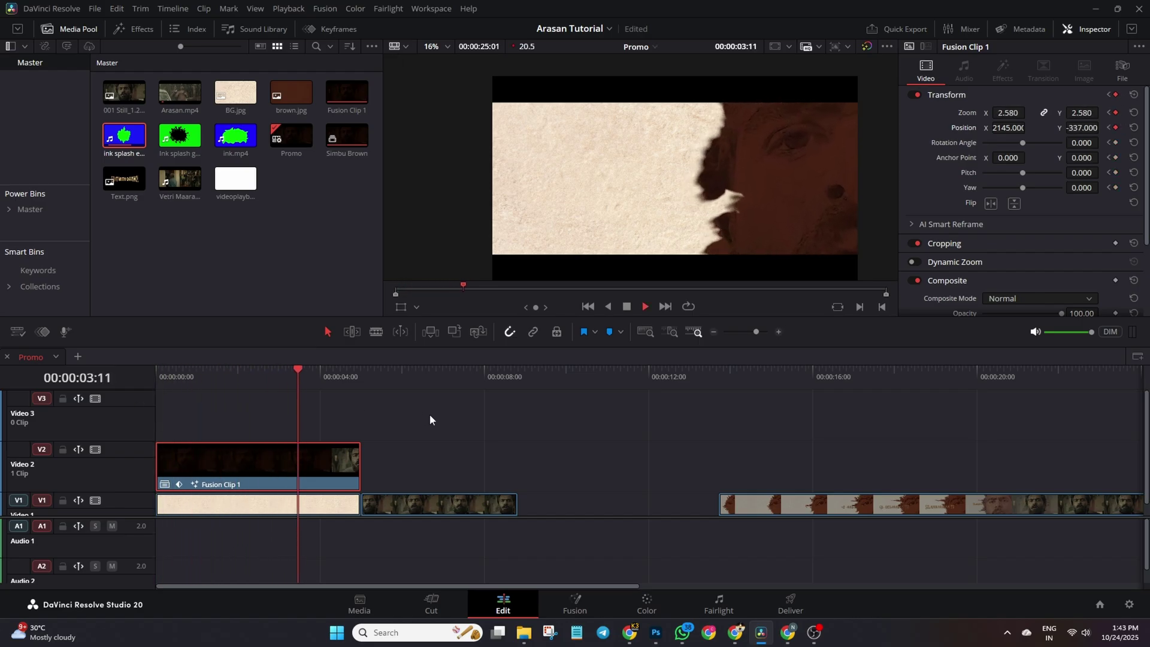
pyautogui.press('space')
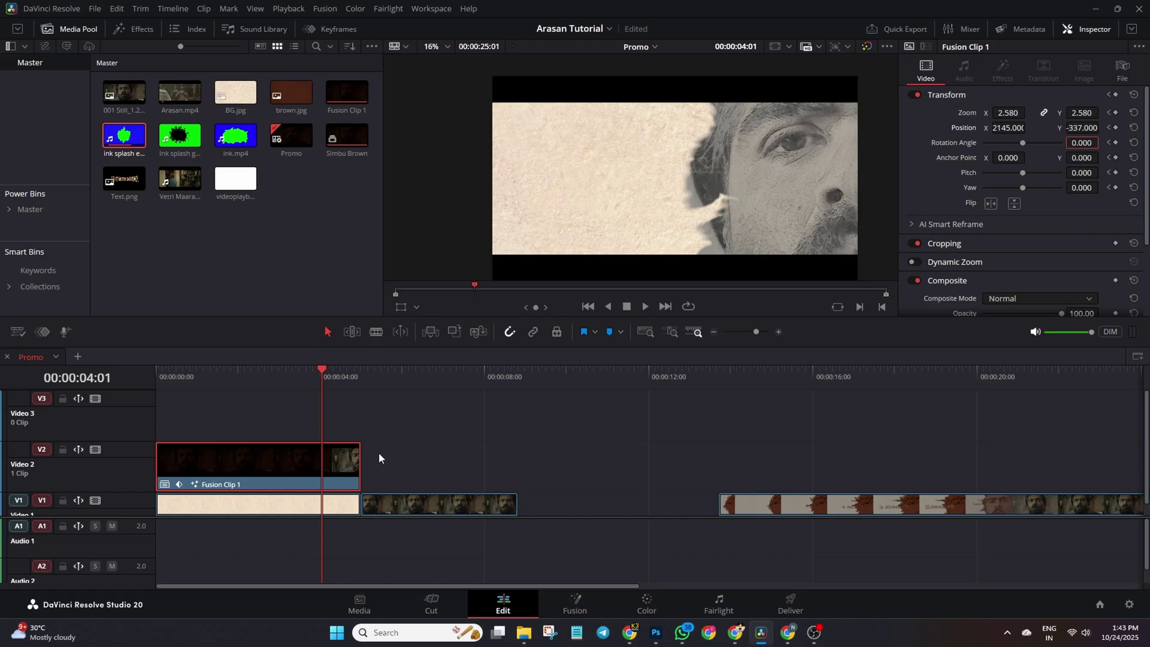
pyautogui.moveTo(321, 386); pyautogui.dragTo(272, 391)
pyautogui.press('space')
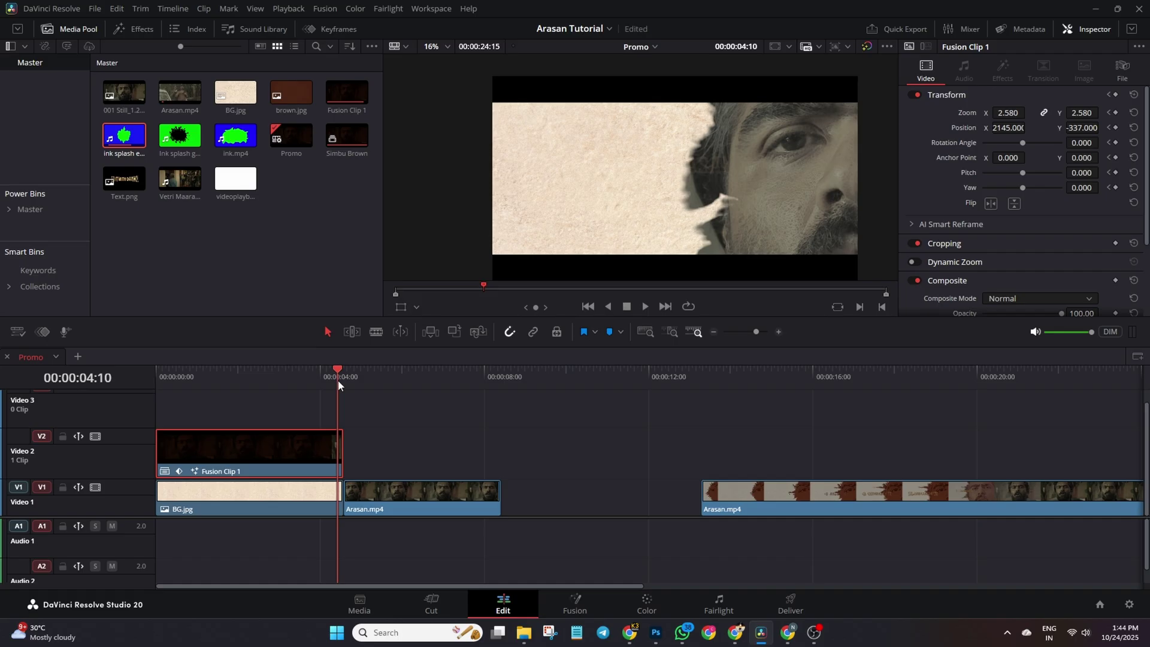
# Step: At 00:00:04:12, keyframe Fusion Clip 1 back to zoom 1.000 with position X and Y at 0
pyautogui.click(337, 379)
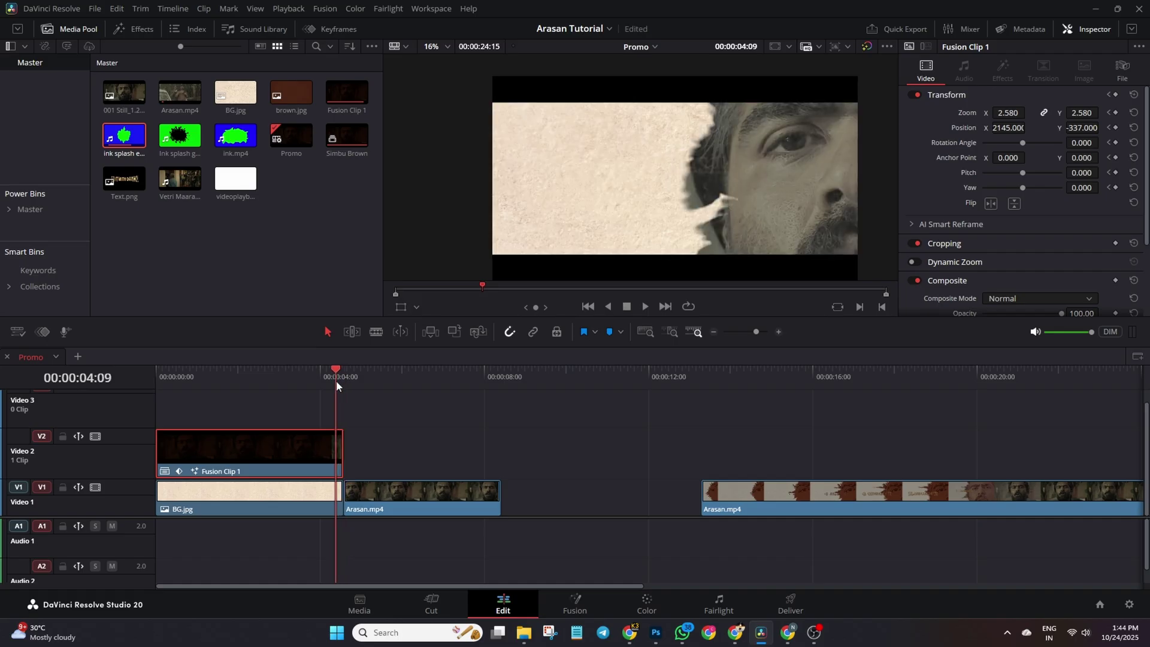
pyautogui.scroll(2, 423, 465)
pyautogui.scroll(3, 423, 465)
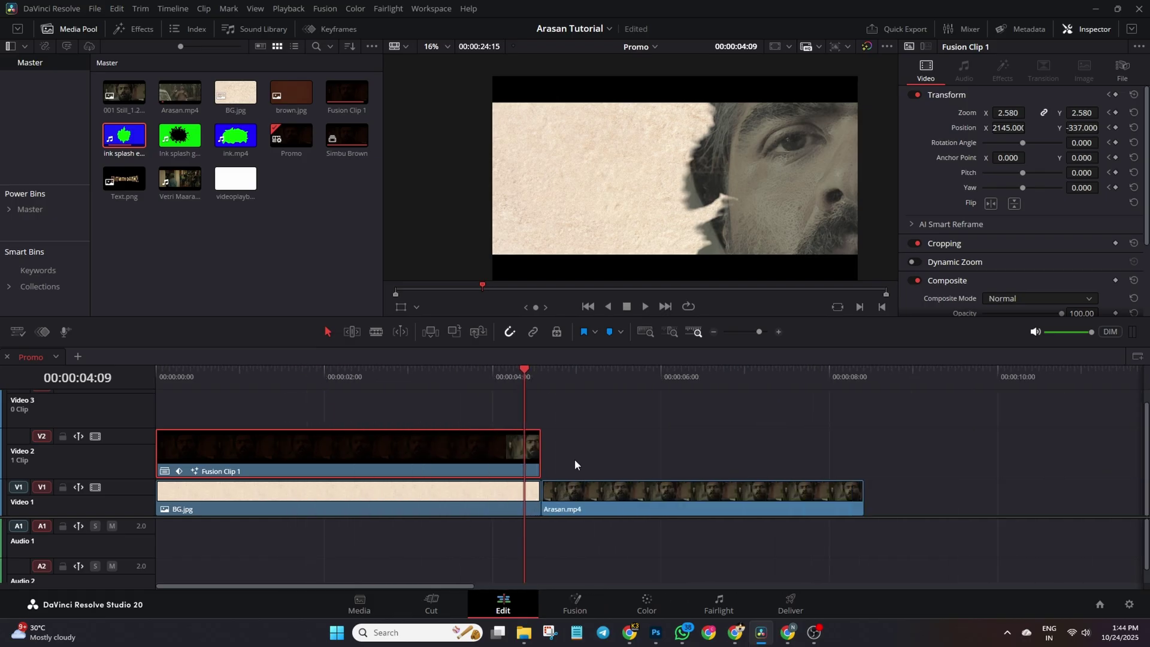
pyautogui.click(659, 380)
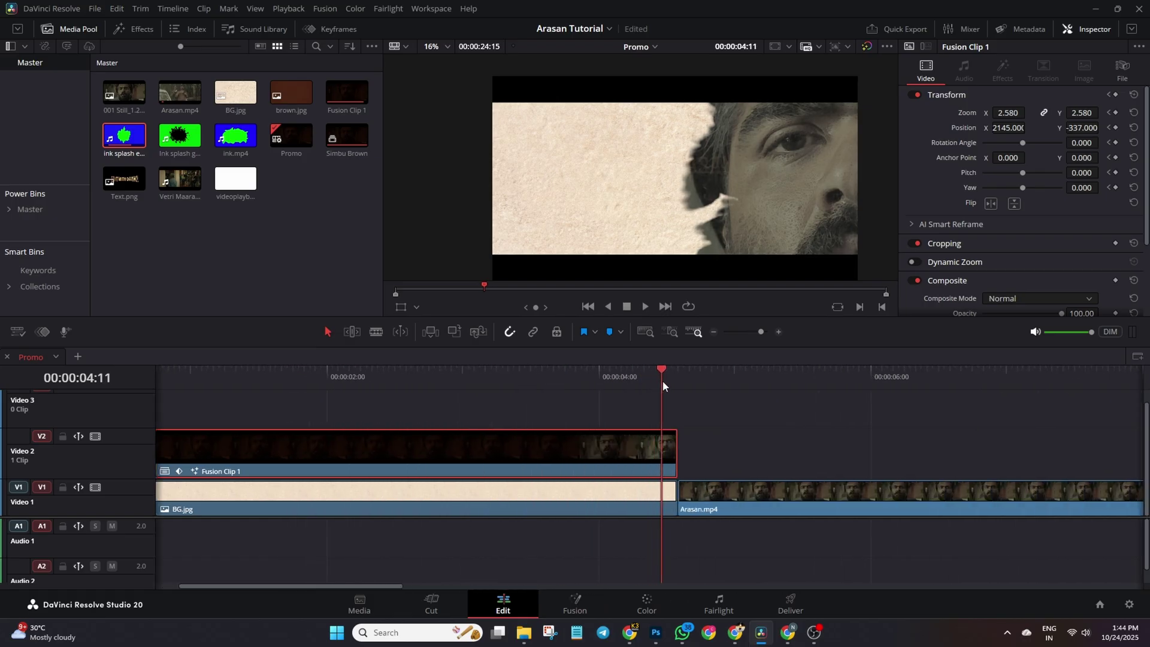
pyautogui.press('Right')
pyautogui.press('Right')
pyautogui.press('Left')
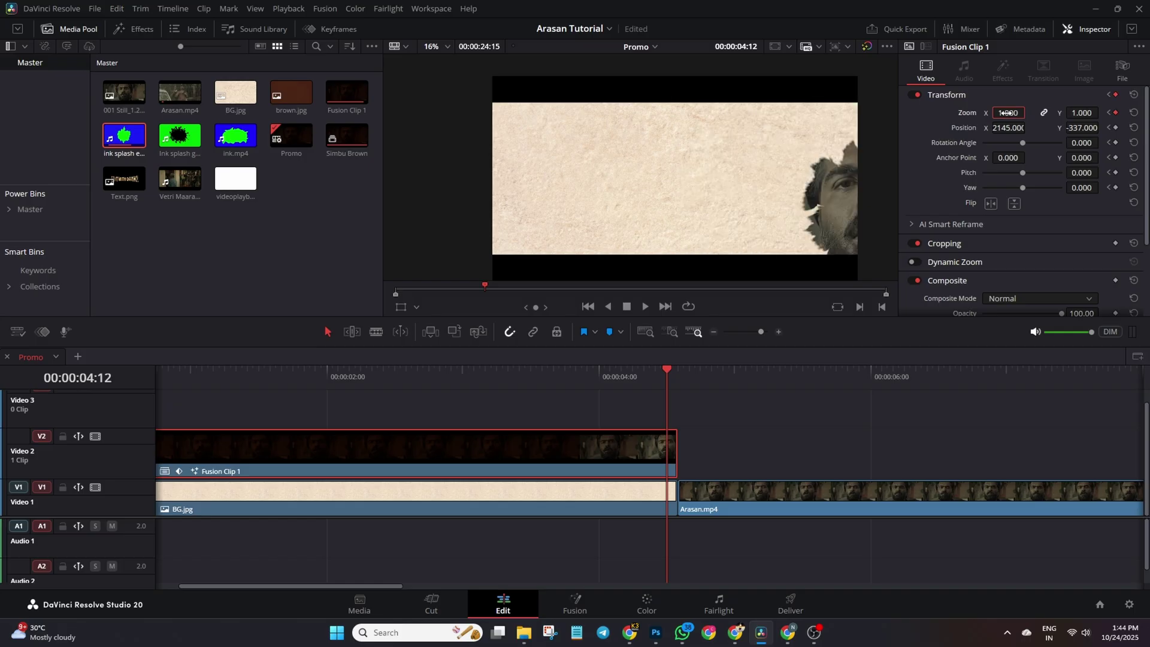
pyautogui.press('Return')
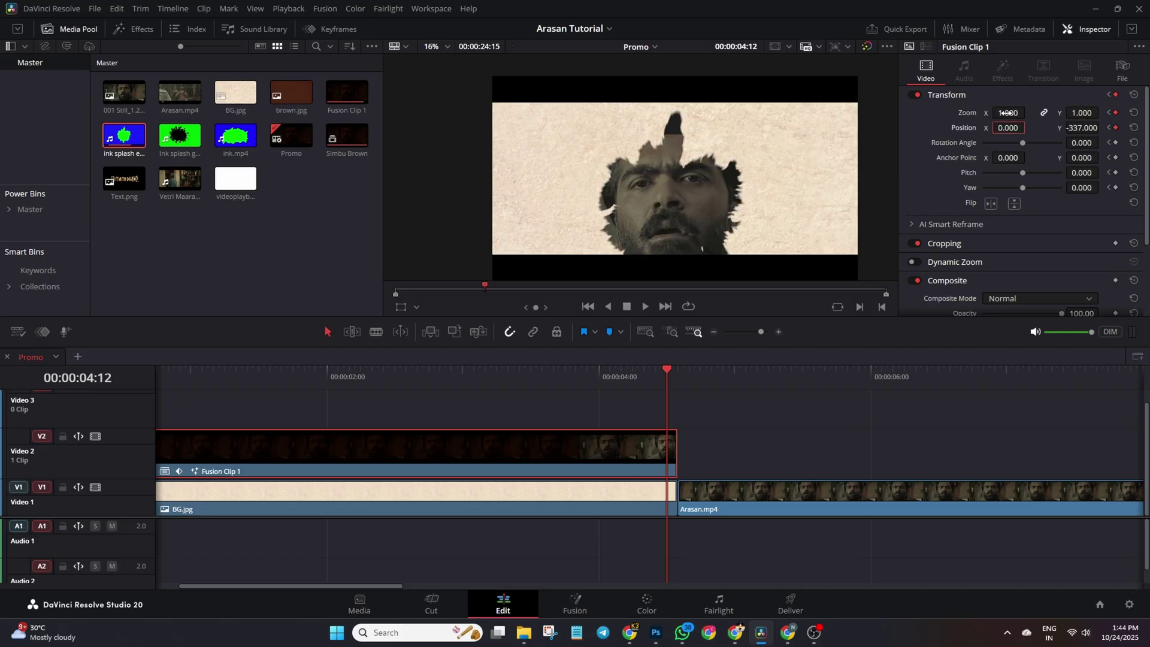
pyautogui.write('0')
pyautogui.press('Return')
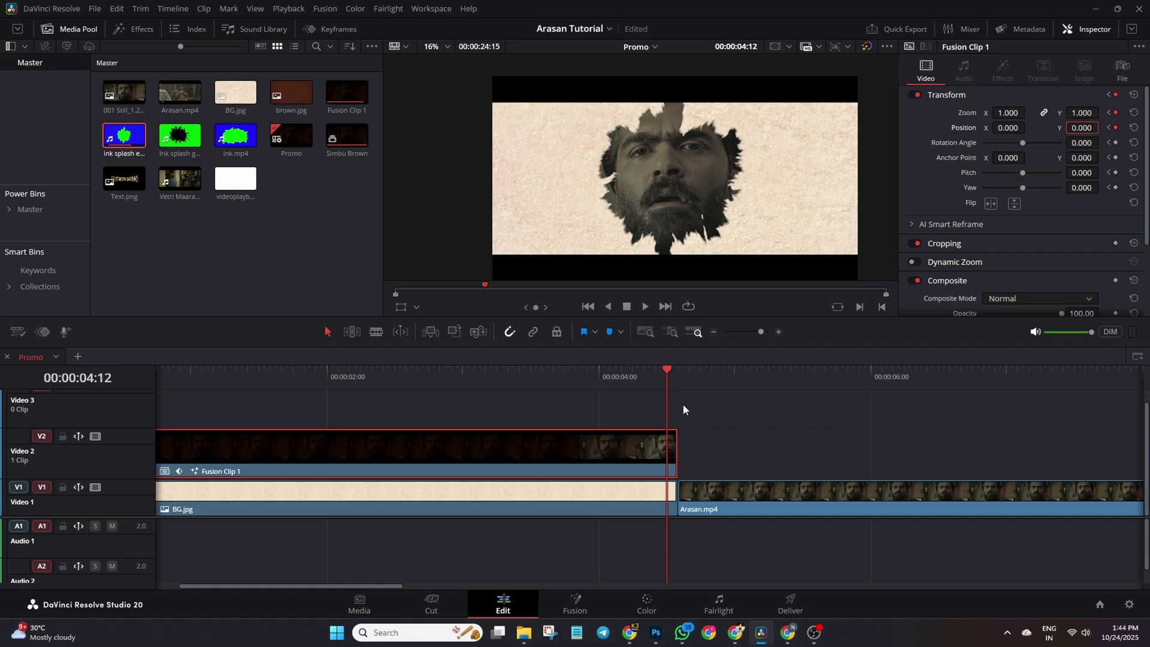
# Step: Play back the timeline from the start to check the zoom-out into the Arasan.mp4 clip
pyautogui.moveTo(670, 379); pyautogui.dragTo(135, 418)
pyautogui.press('space')
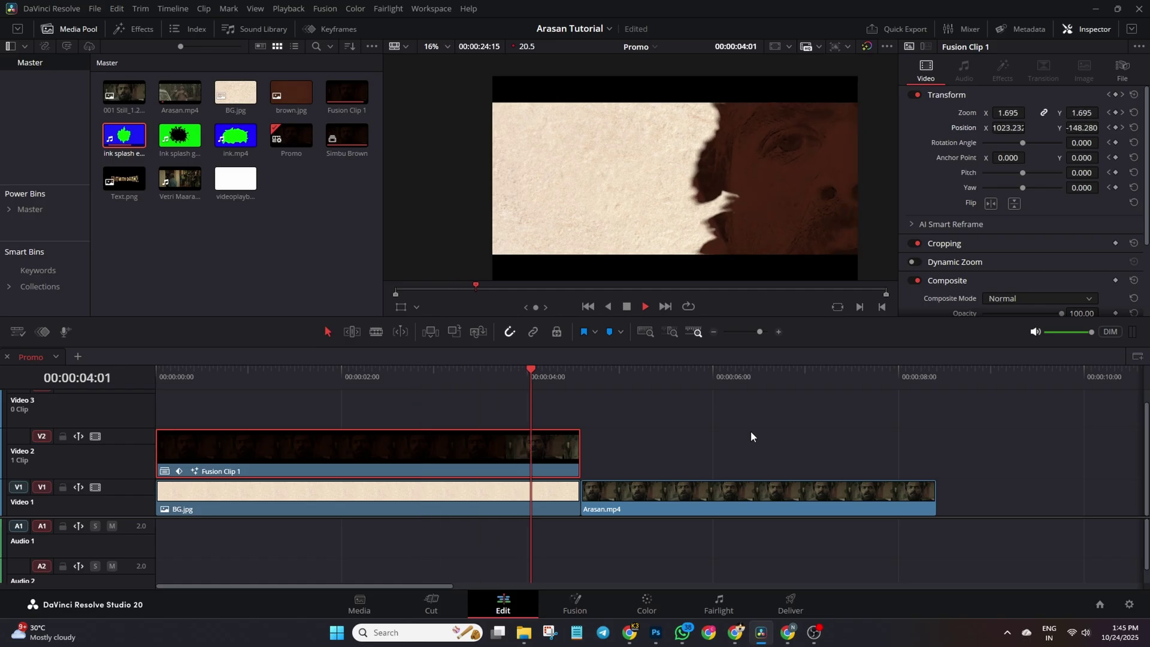
pyautogui.press('space')
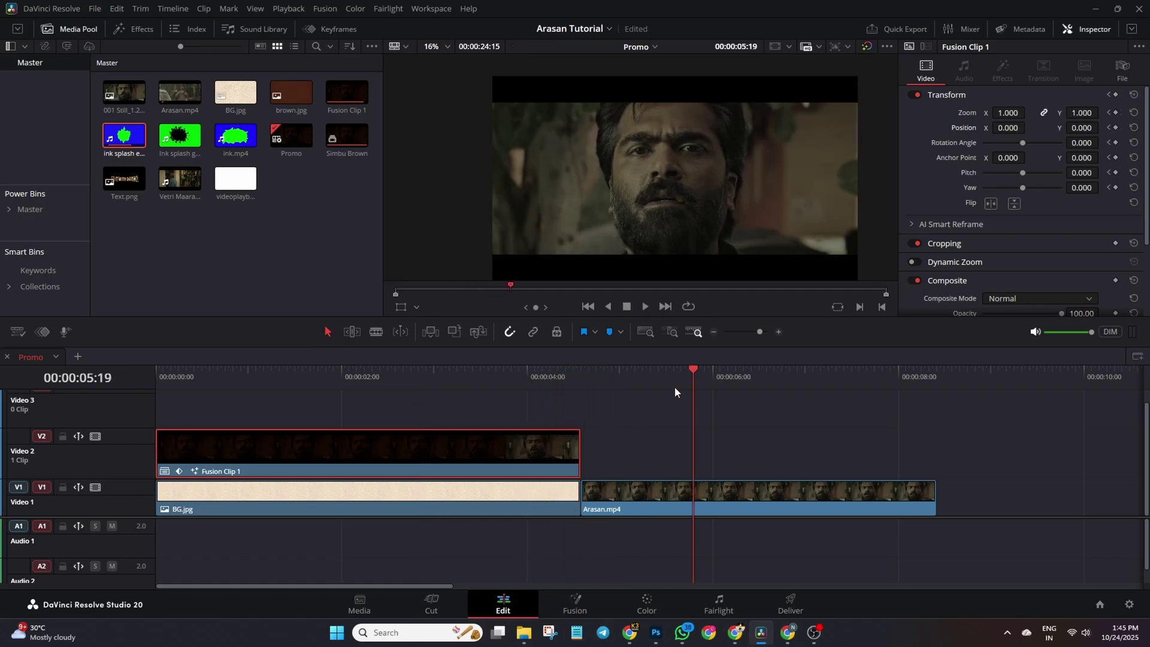
# Step: In the keyframe editor, move Fusion Clip 1's last zoom and position keyframes about two frames earlier
pyautogui.moveTo(684, 376); pyautogui.dragTo(550, 401)
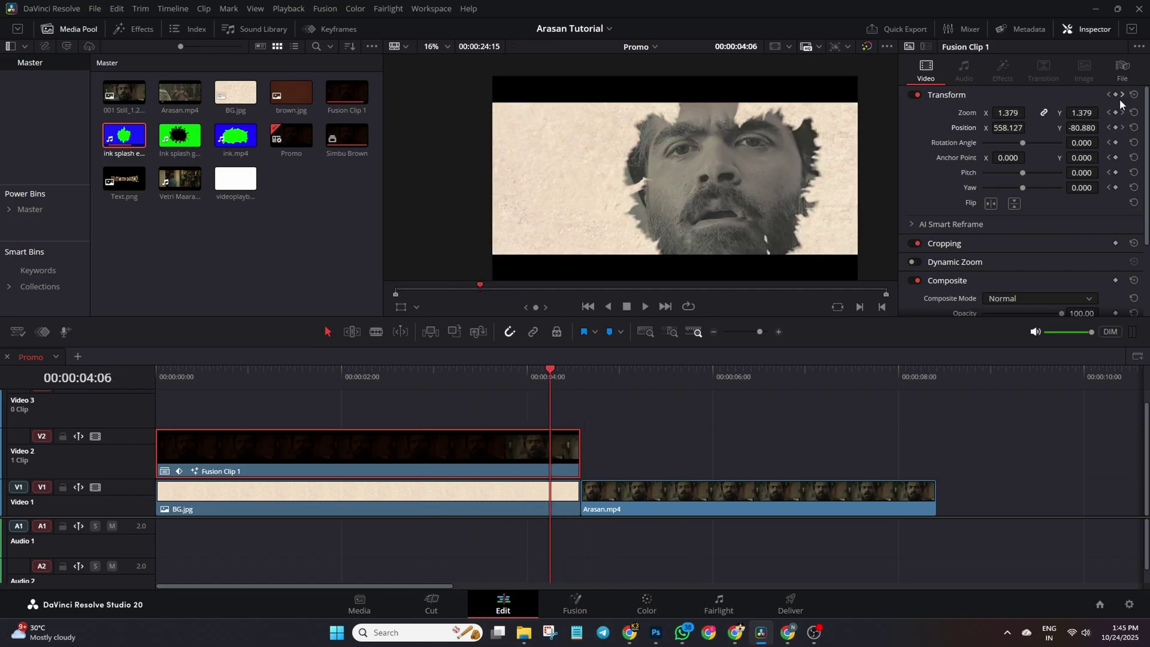
pyautogui.click(1121, 94)
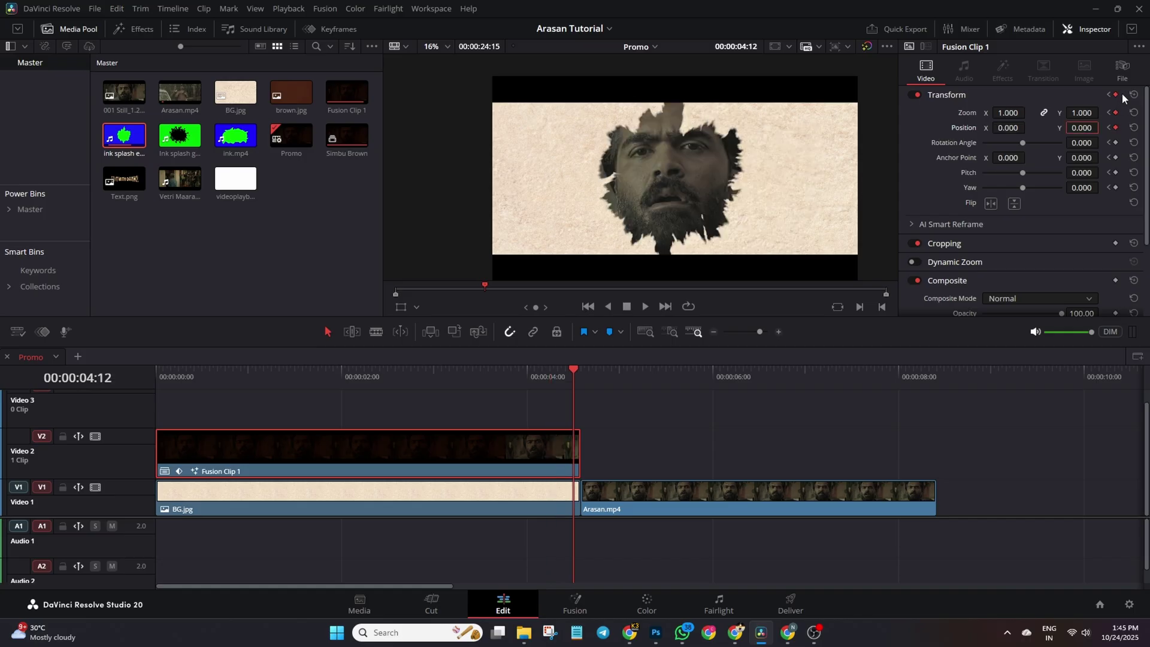
pyautogui.click(335, 30)
pyautogui.scroll(6, 356, 151)
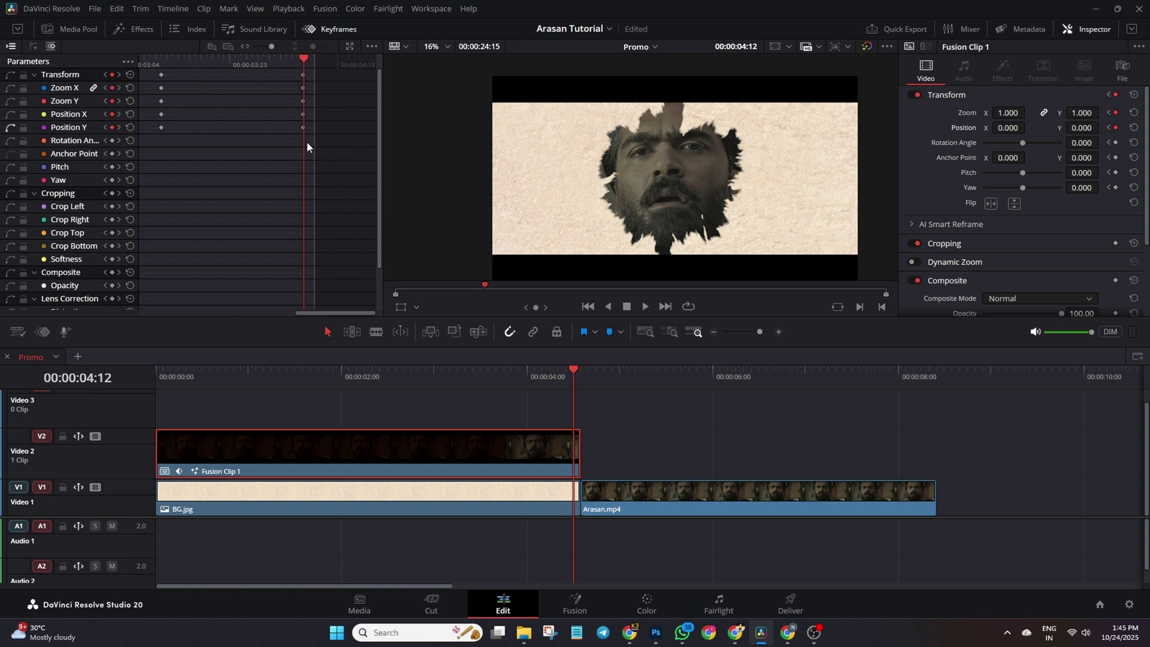
pyautogui.moveTo(307, 141); pyautogui.dragTo(295, 72)
pyautogui.scroll(3, 246, 129)
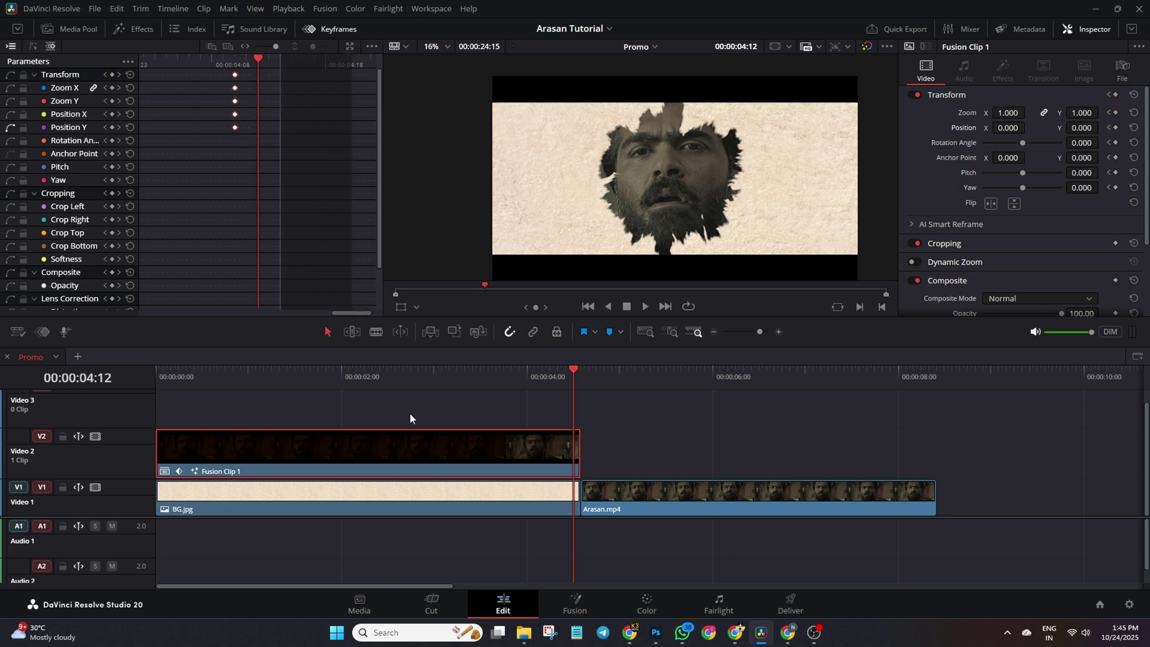
# Step: Play back the retimed zoom-out twice to check how it leads into the Arasan.mp4 clip
pyautogui.click(375, 392)
pyautogui.press('space')
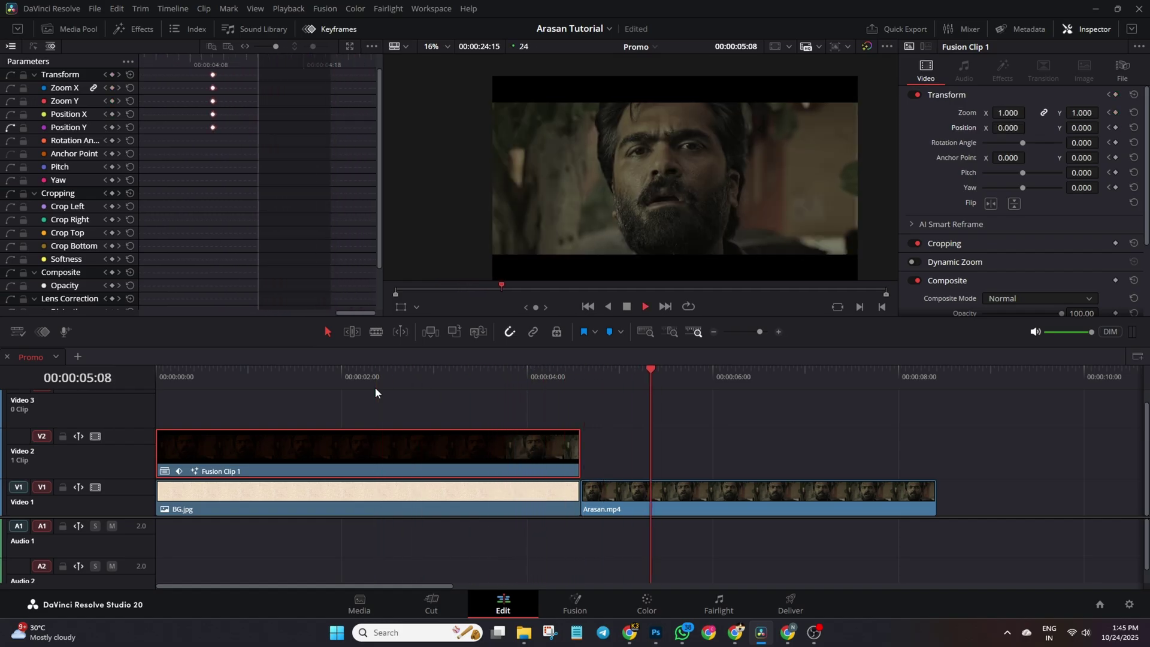
pyautogui.press('space')
pyautogui.moveTo(676, 386); pyautogui.dragTo(405, 399)
pyautogui.press('space')
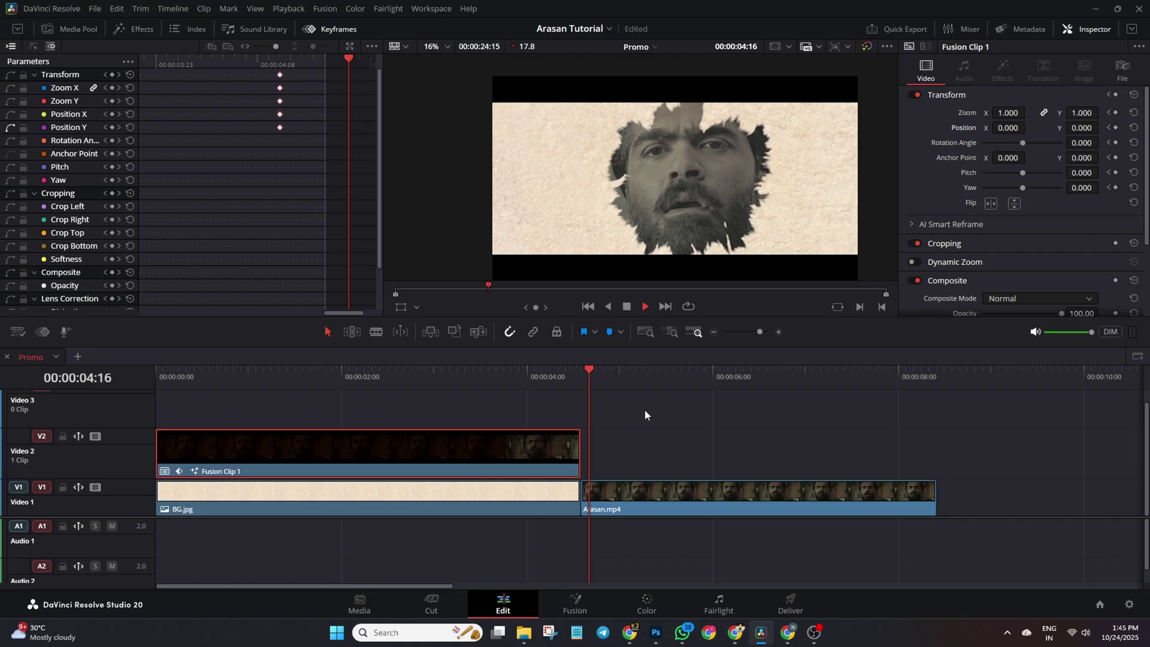
pyautogui.press('space')
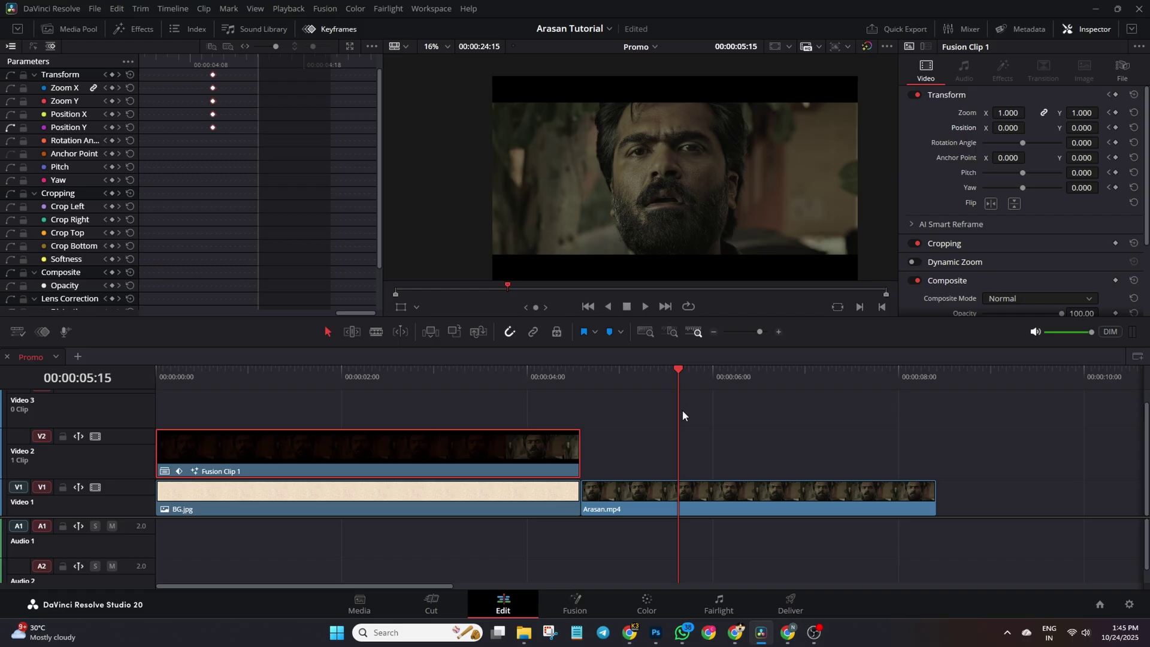
# Step: Add short fade-outs of about two frames to the ends of BG.jpg and Fusion Clip 1
pyautogui.click(540, 404)
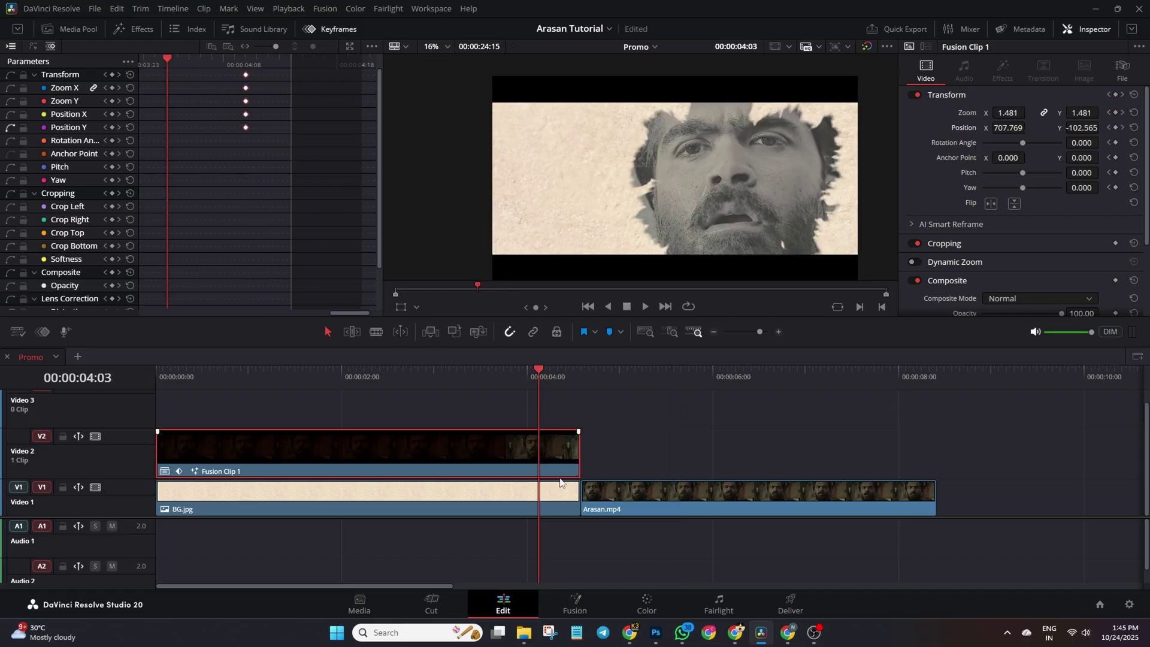
pyautogui.scroll(1, 562, 463)
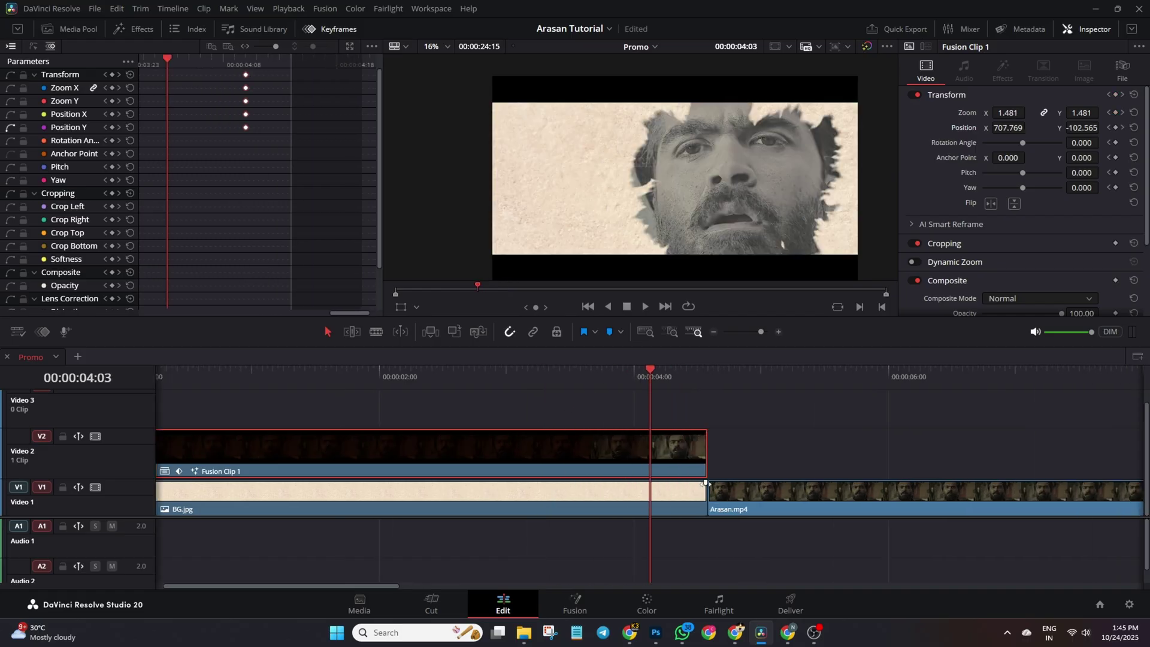
pyautogui.moveTo(704, 483); pyautogui.dragTo(698, 482)
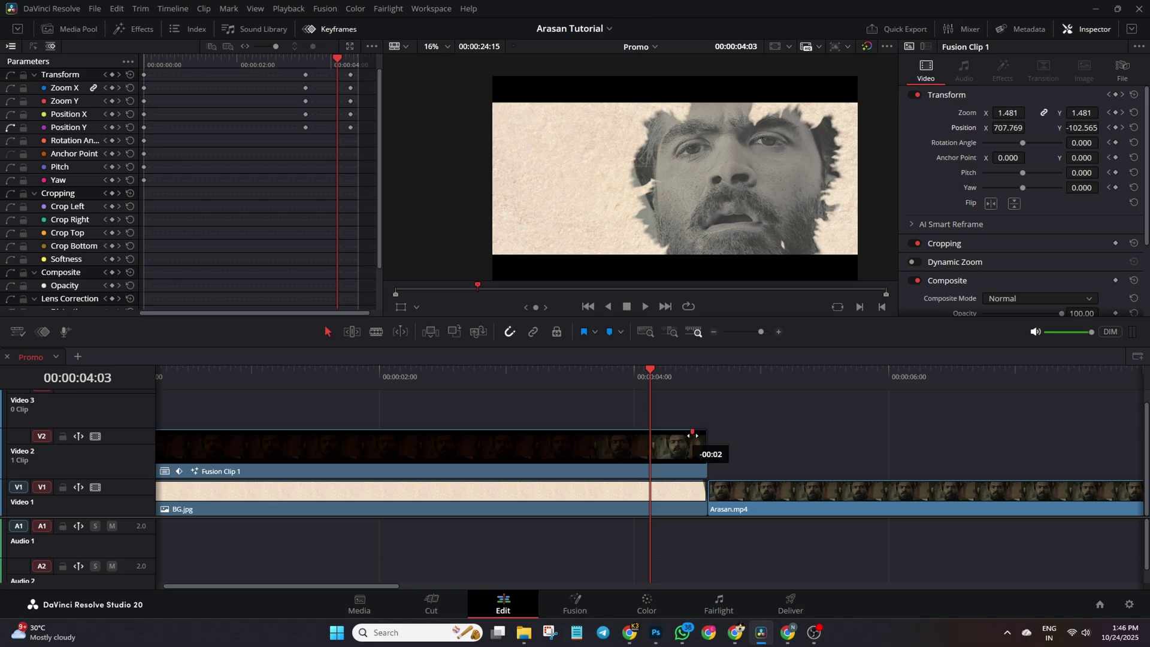
# Step: Move Fusion Clip 1 and BG.jpg up one track each and overlap the start of Arasan.mp4 with their faded ends
pyautogui.moveTo(491, 398); pyautogui.dragTo(551, 471)
pyautogui.scroll(2, 670, 466)
pyautogui.scroll(2, 670, 466)
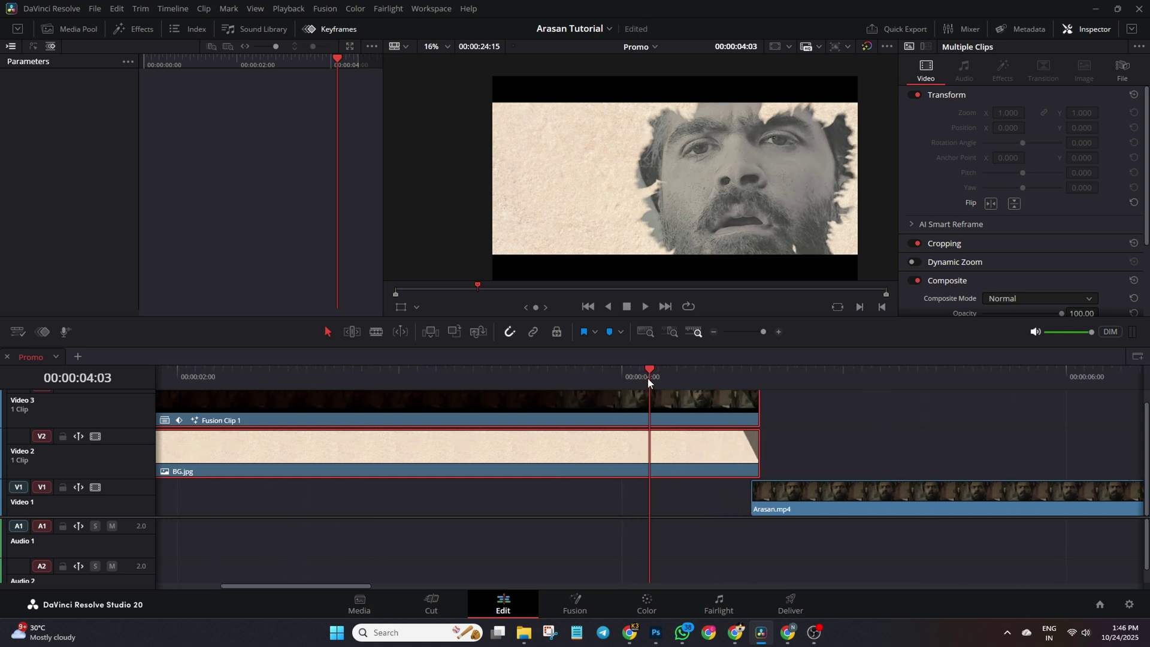
# Step: Play back the timeline from the start to check the faded transition, and save the project
pyautogui.moveTo(648, 377); pyautogui.dragTo(347, 377)
pyautogui.press('space')
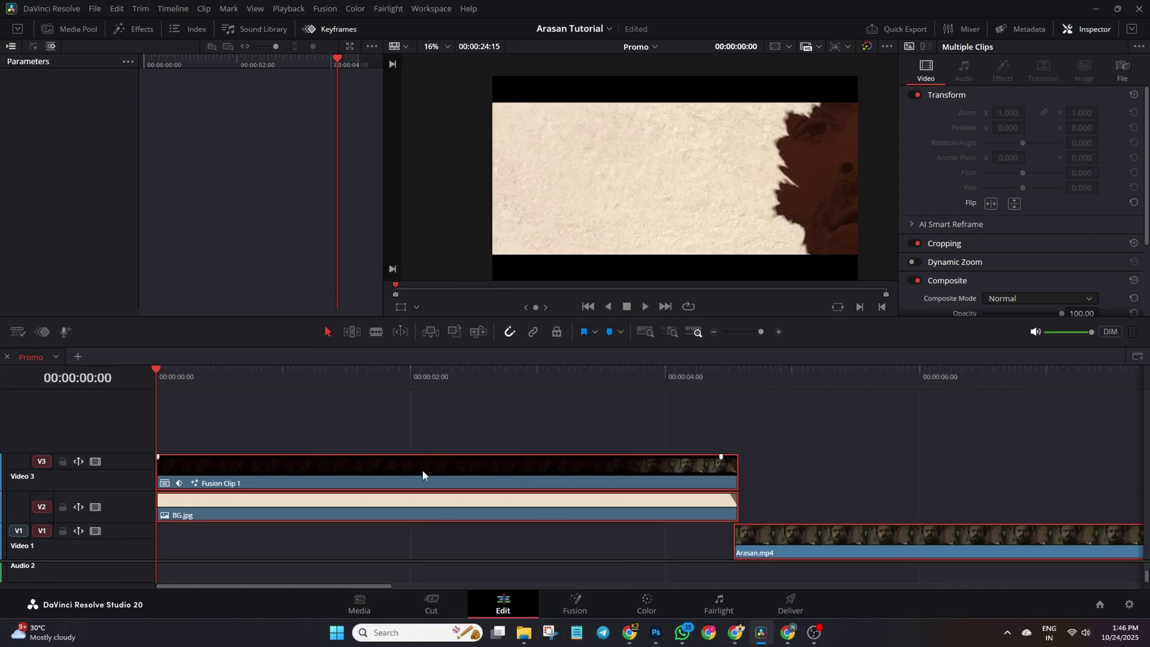
pyautogui.scroll(-2, 423, 475)
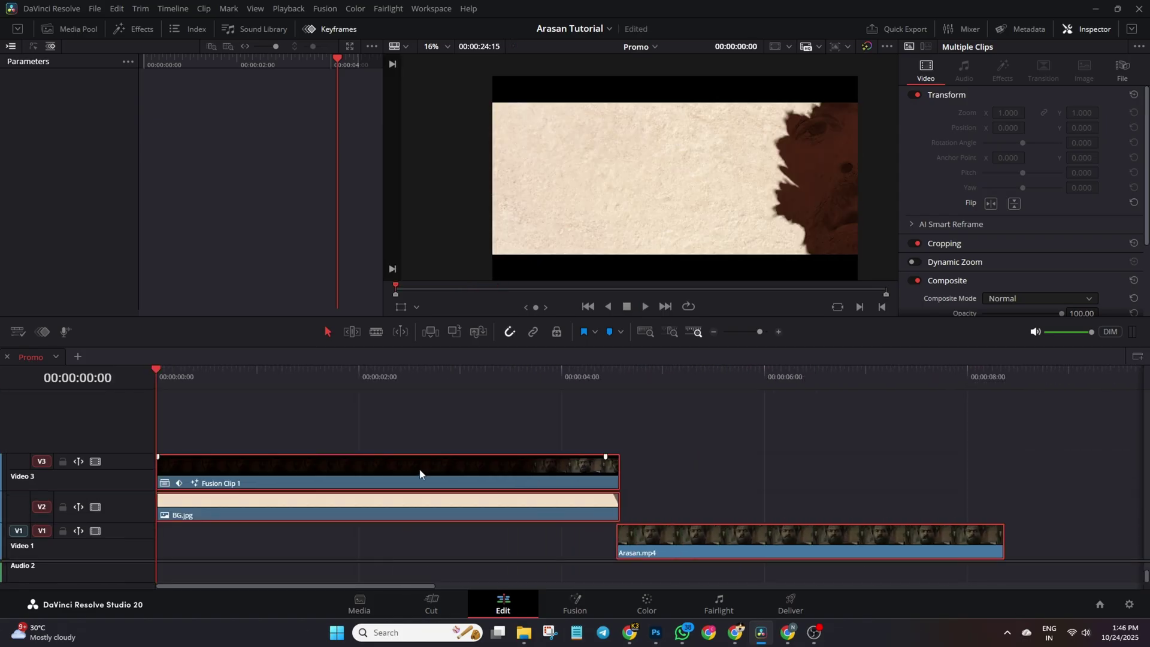
pyautogui.hotkey('ctrl', 's')
pyautogui.click(961, 478)
pyautogui.press('space')
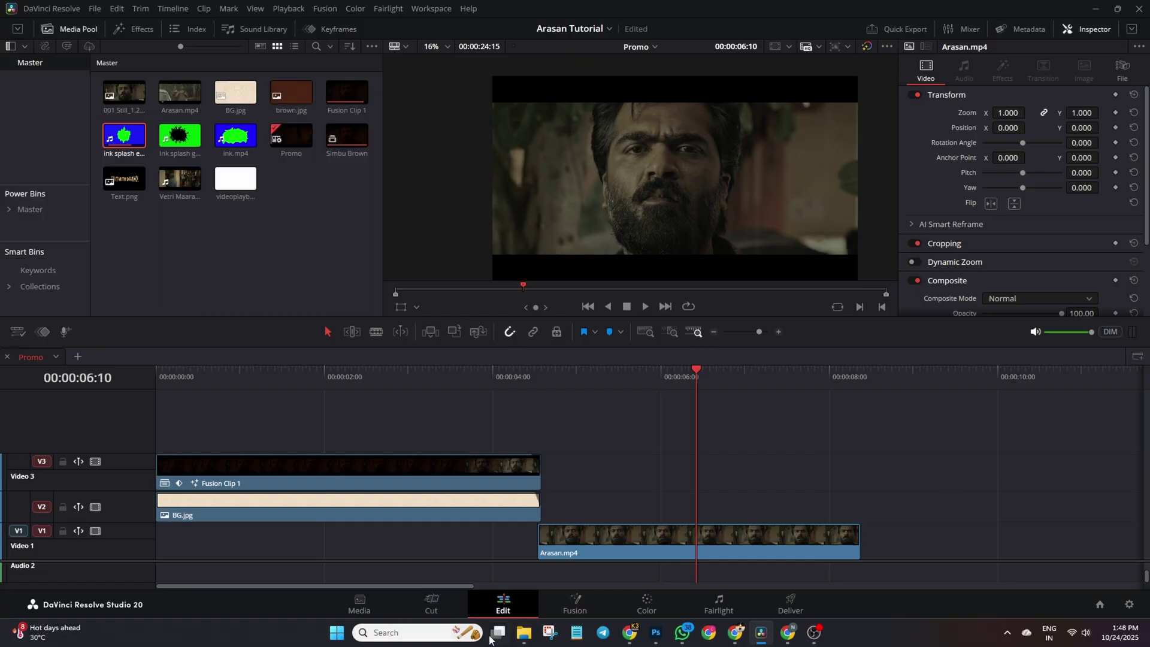
# Step: Place Text.png from the media pool on a new Video 4 track, starting at about 00:00:06:10 above Arasan.mp4
pyautogui.moveTo(124, 178); pyautogui.dragTo(717, 428)
pyautogui.scroll(-5, 823, 447)
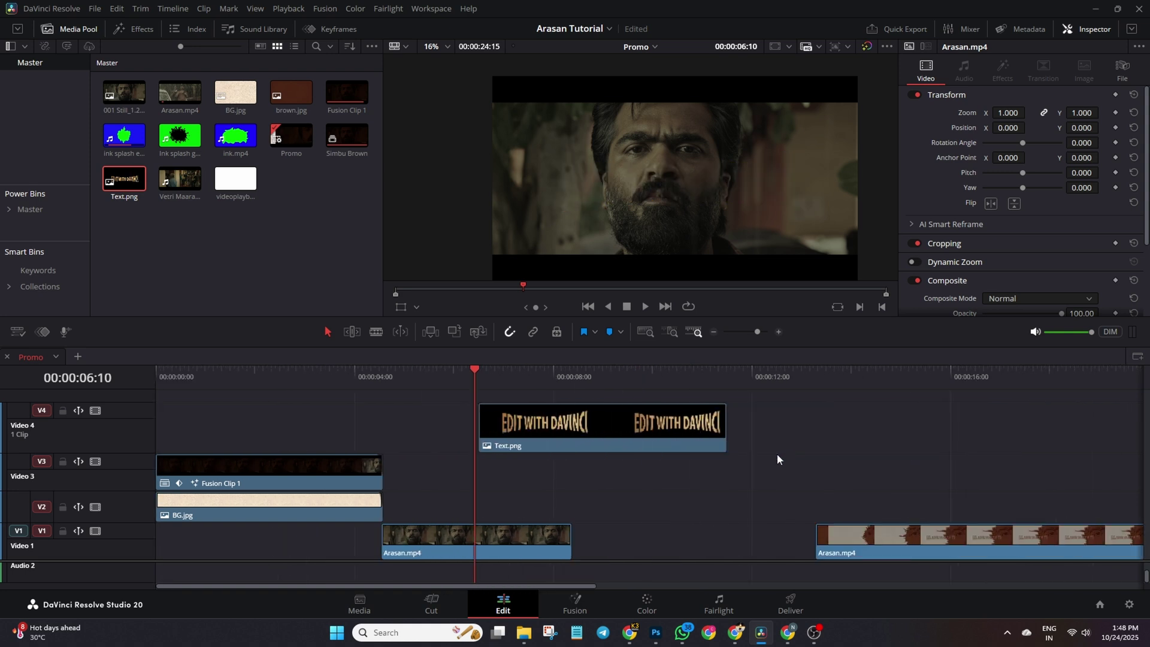
# Step: Shift the second Arasan.mp4 clip later on Video 1 and move Text.png into the gap, starting at 00:00:10:03
pyautogui.scroll(-2, 778, 459)
pyautogui.moveTo(685, 541); pyautogui.dragTo(988, 547)
pyautogui.moveTo(477, 444); pyautogui.dragTo(594, 443)
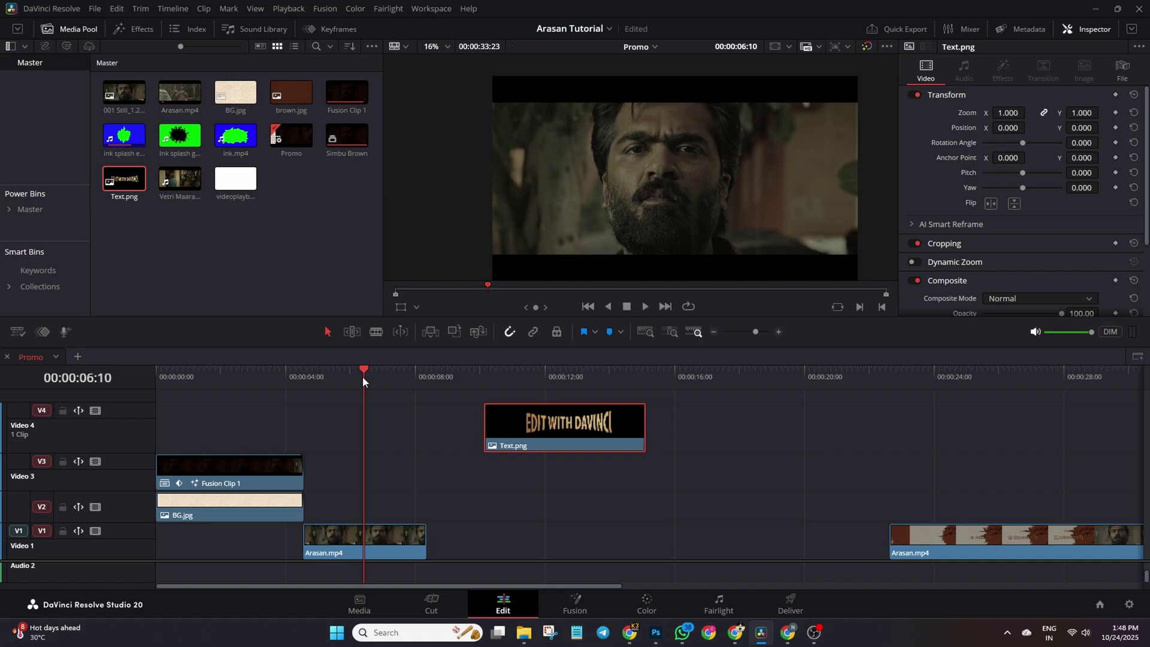
pyautogui.moveTo(362, 376)
pyautogui.mouseDown()
pyautogui.moveTo(527, 406)
pyautogui.moveTo(480, 405)
pyautogui.mouseUp()
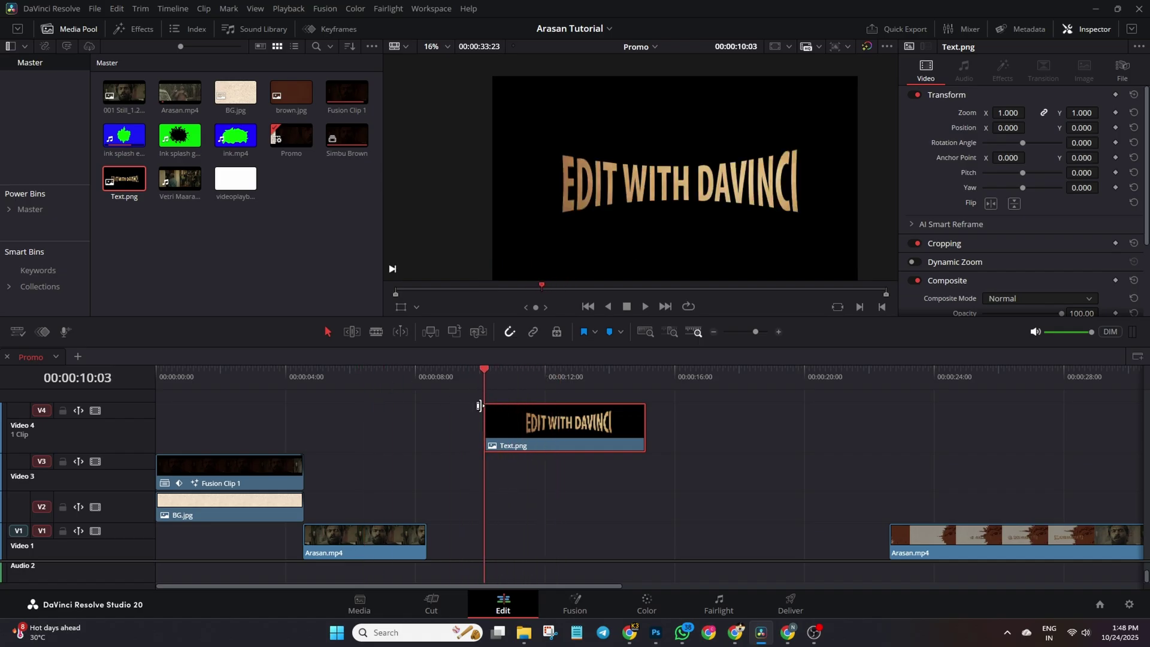
# Step: Move Text.png down to Video 3 and place ink.mp4 above it on Video 4, trimmed to end with it at 00:00:15:03
pyautogui.hotkey('alt', 'Down')
pyautogui.moveTo(234, 136)
pyautogui.mouseDown()
pyautogui.moveTo(372, 288)
pyautogui.moveTo(569, 444)
pyautogui.moveTo(486, 444)
pyautogui.mouseUp()
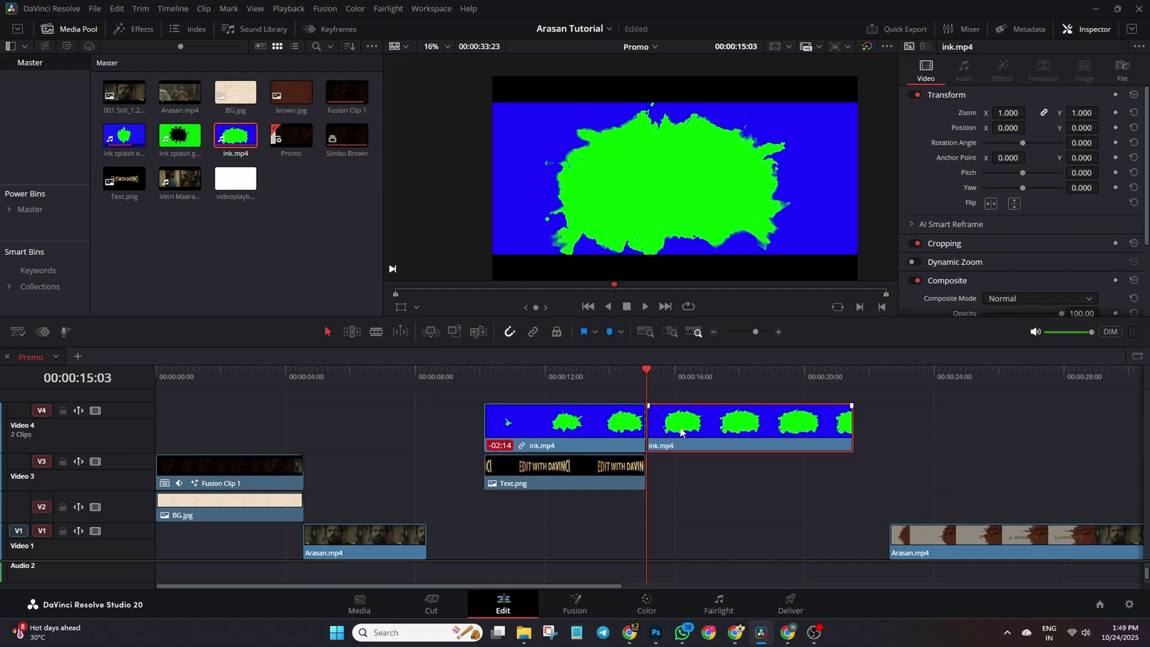
pyautogui.press('Delete')
# Step: Combine ink.mp4 and Text.png into a new Fusion clip and open it on the Fusion page
pyautogui.moveTo(679, 471); pyautogui.dragTo(585, 434)
pyautogui.rightClick(596, 433)
pyautogui.click(707, 60)
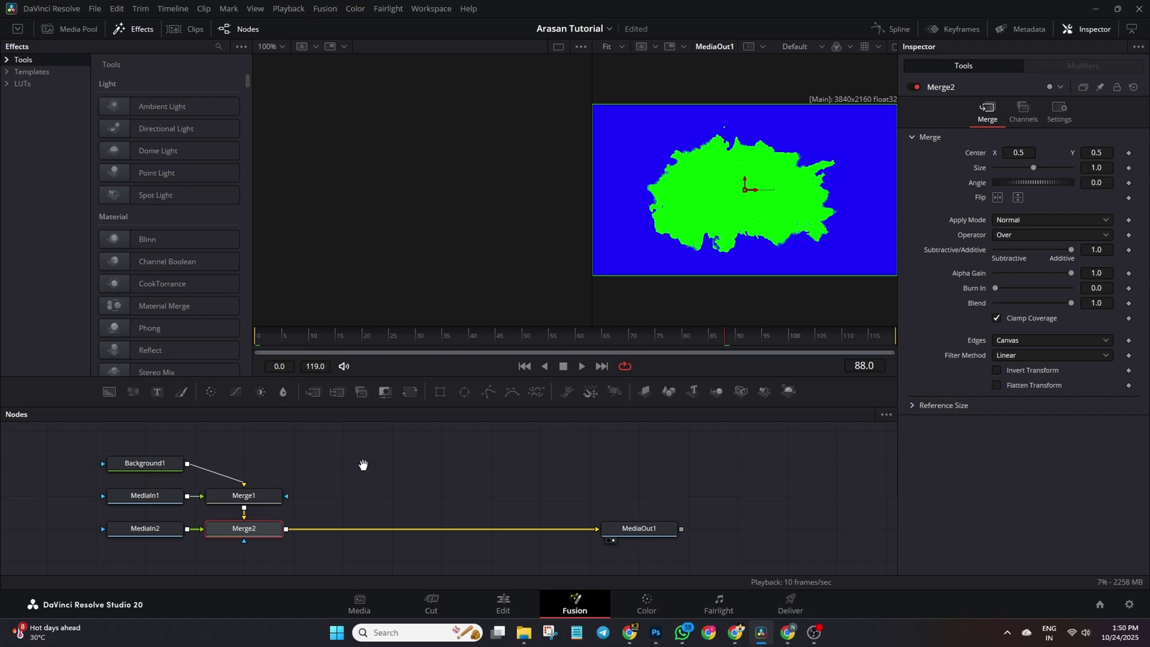
# Step: Remove the Background1, Merge1 and Merge2 nodes from the composition, keeping only the two MediaIn nodes and MediaOut1
pyautogui.scroll(-2, 275, 529)
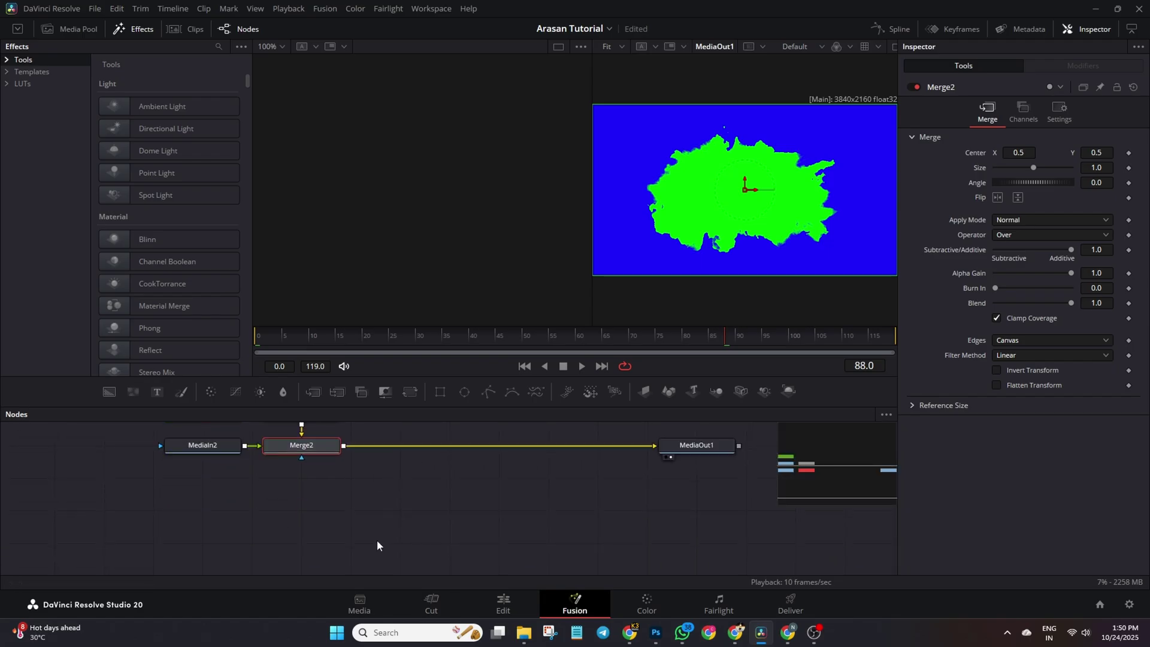
pyautogui.scroll(2, 420, 501)
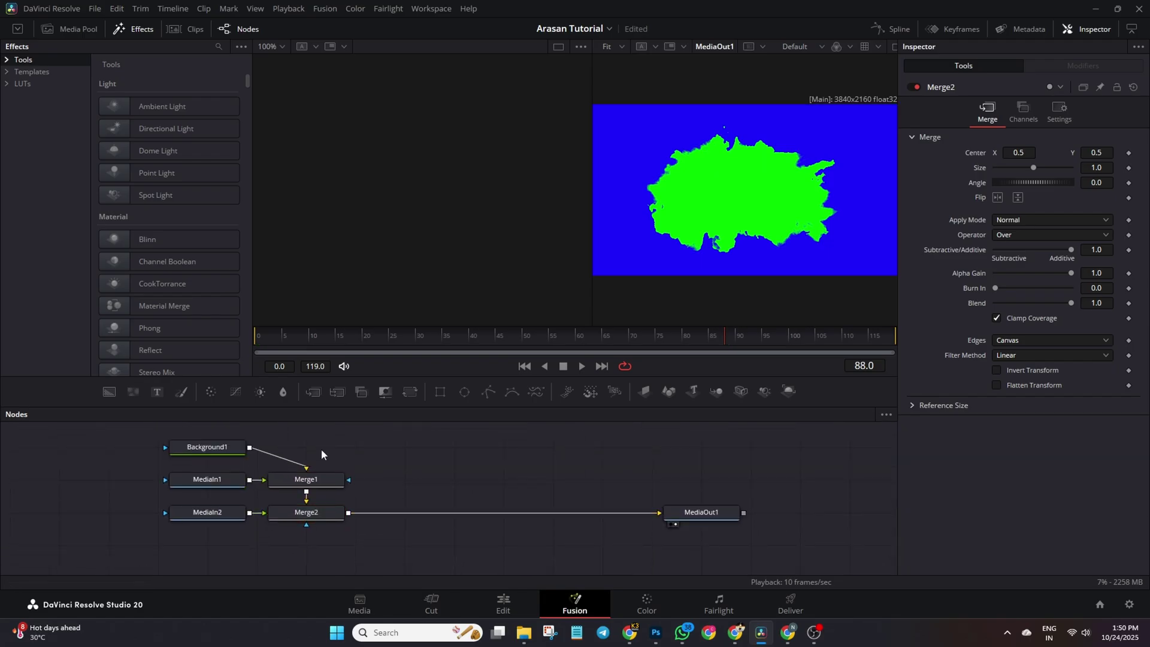
pyautogui.moveTo(321, 448); pyautogui.dragTo(363, 533)
pyautogui.press('Delete')
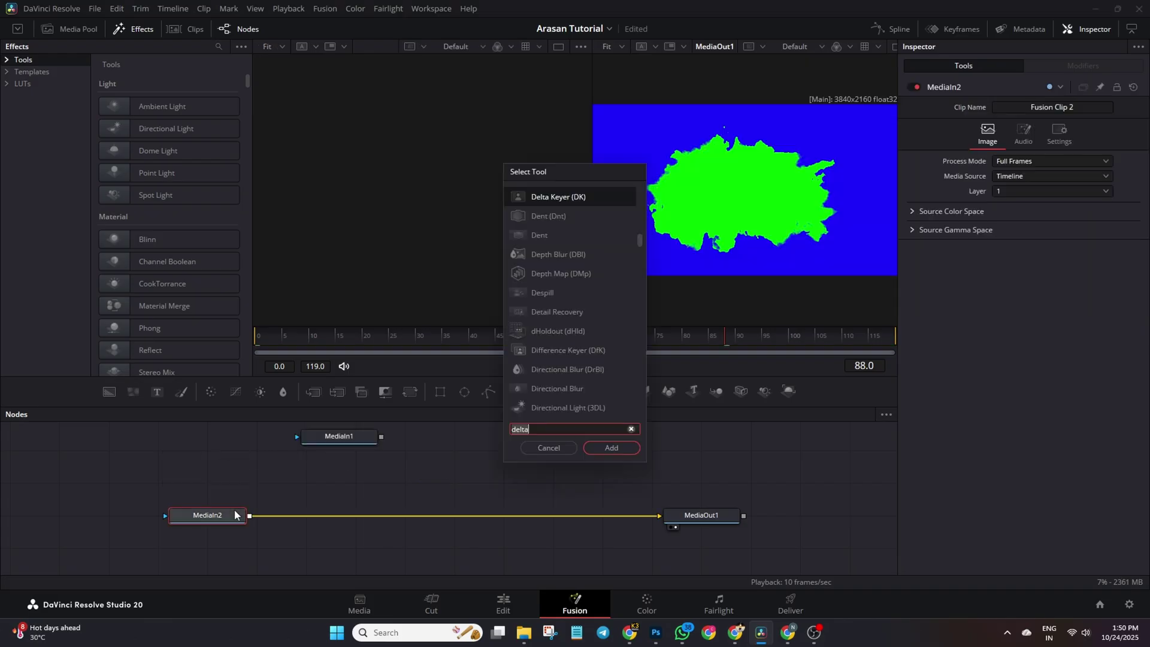
# Step: Add a Delta Keyer between MediaIn2 and MediaOut1 and key out the blue background around the green ink
pyautogui.press('Return')
pyautogui.moveTo(318, 527); pyautogui.dragTo(439, 518)
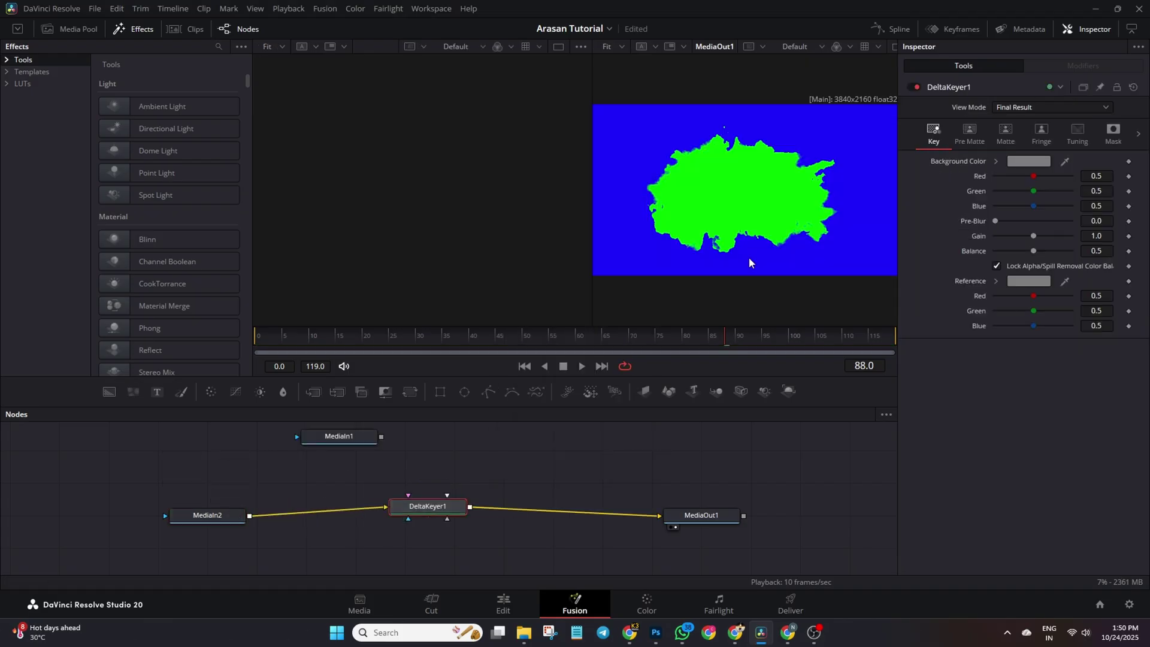
pyautogui.click(1028, 162)
pyautogui.click(359, 323)
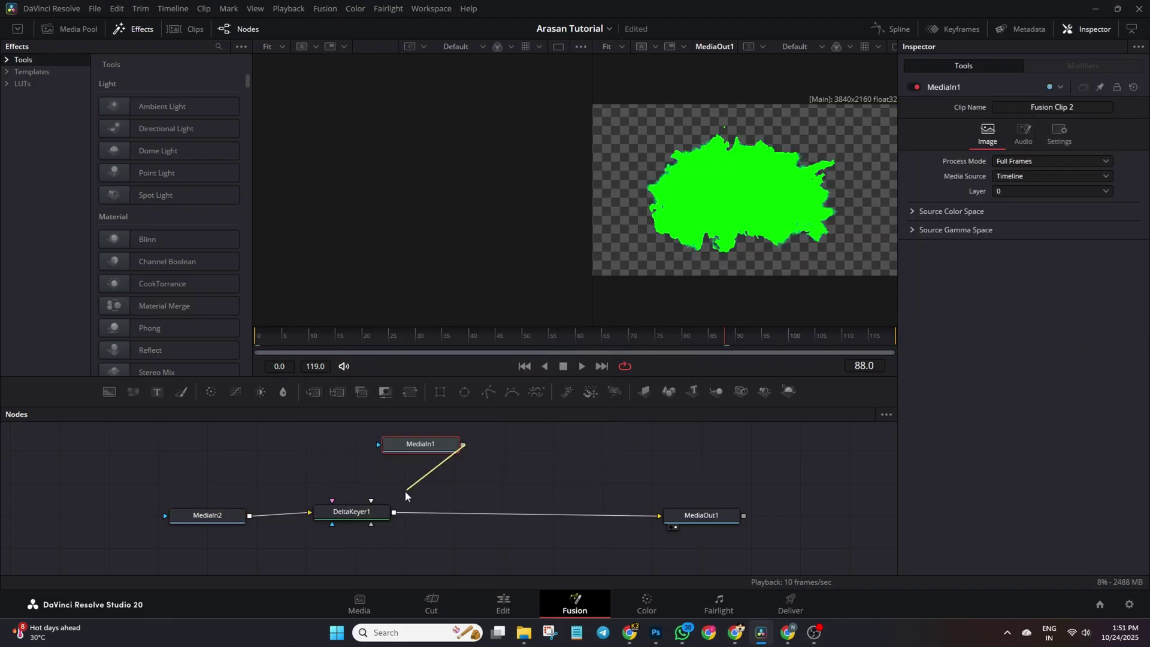
# Step: Merge the MediaIn1 text over the keyed ink and set the merge operator to In, then return to the start frames
pyautogui.moveTo(463, 444); pyautogui.dragTo(395, 513)
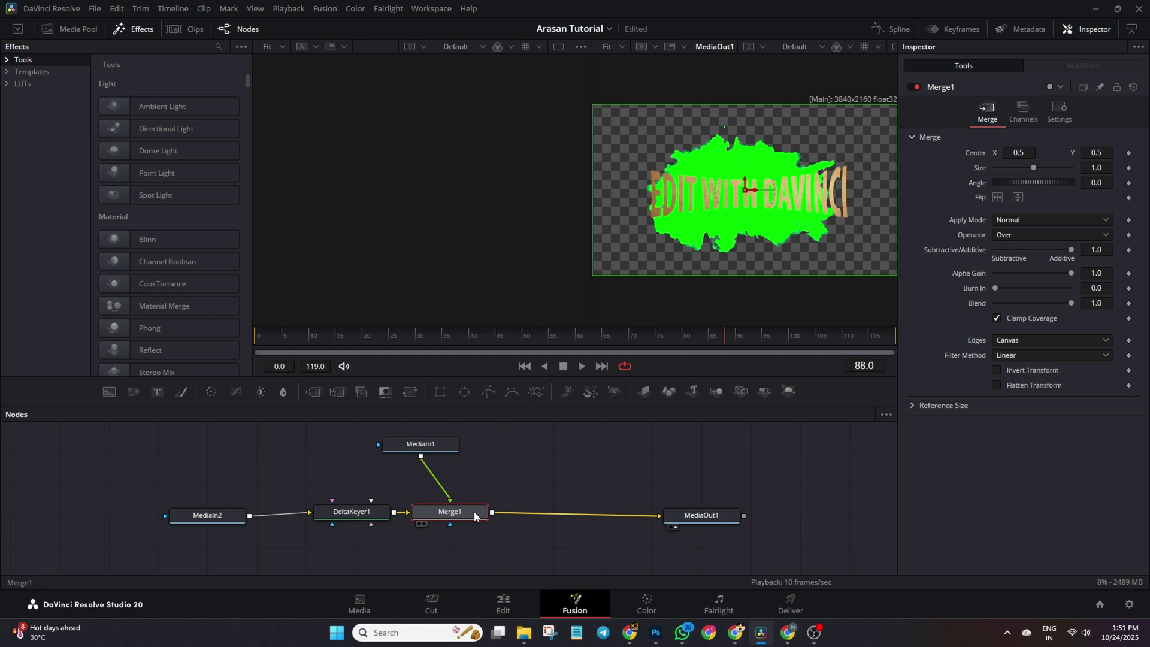
pyautogui.click(1038, 237)
pyautogui.click(1024, 263)
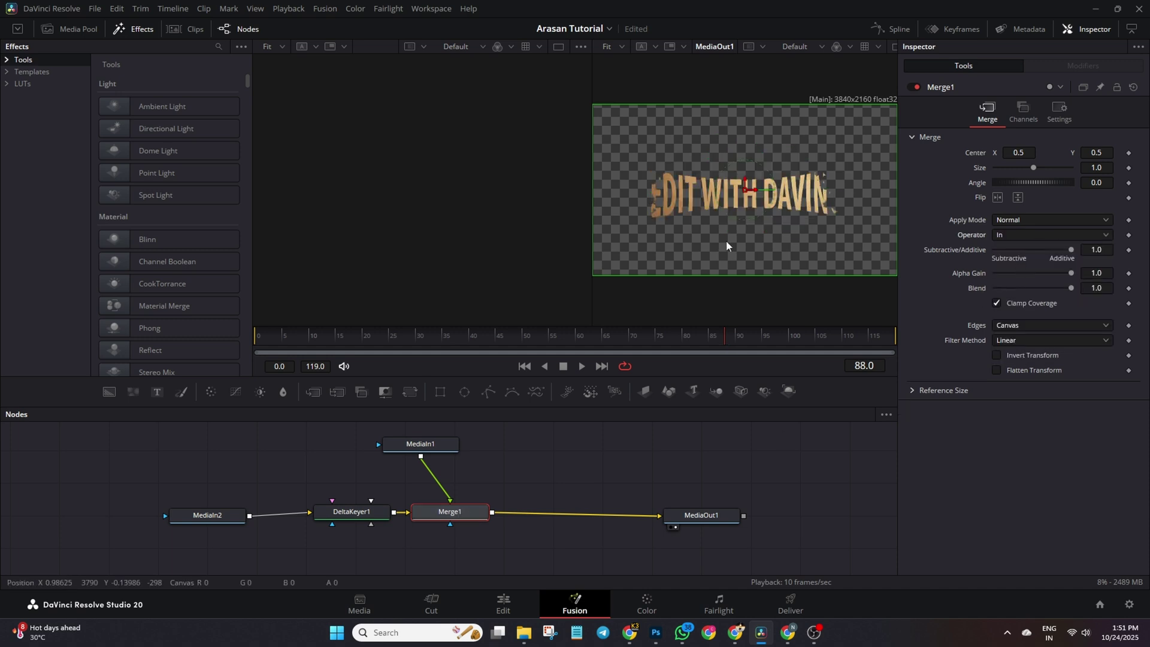
pyautogui.click(268, 343)
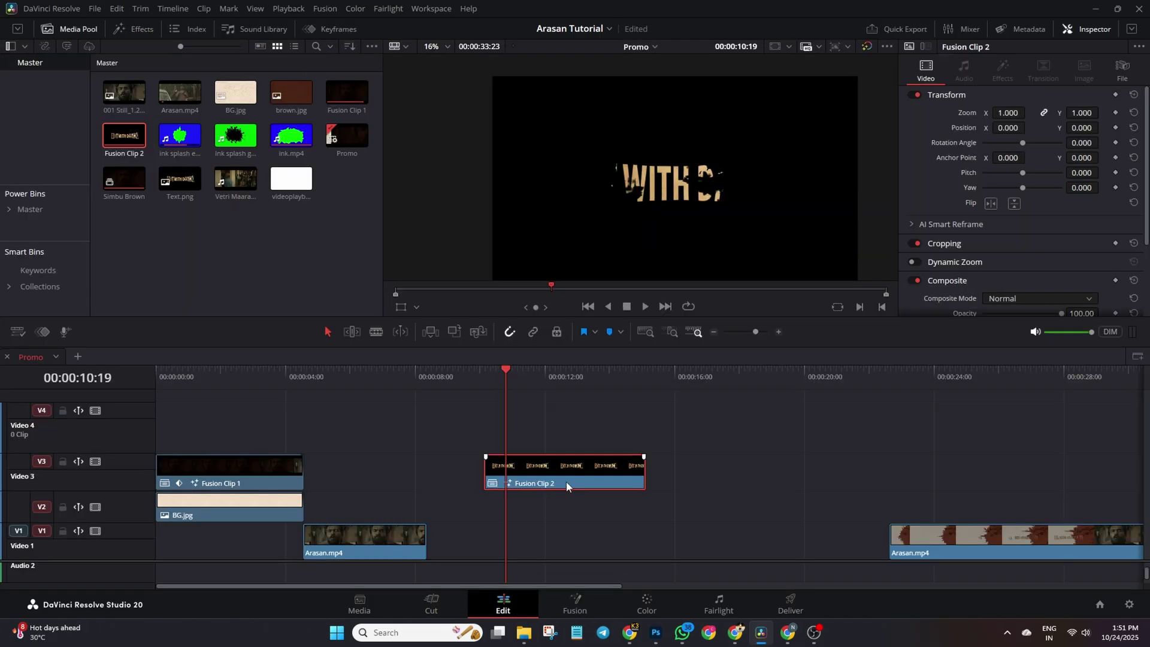
# Step: Move Fusion Clip 2 to the timeline start on Video 4, above Fusion Clip 1, and play it back
pyautogui.scroll(-3, 566, 481)
pyautogui.moveTo(349, 467); pyautogui.dragTo(186, 437)
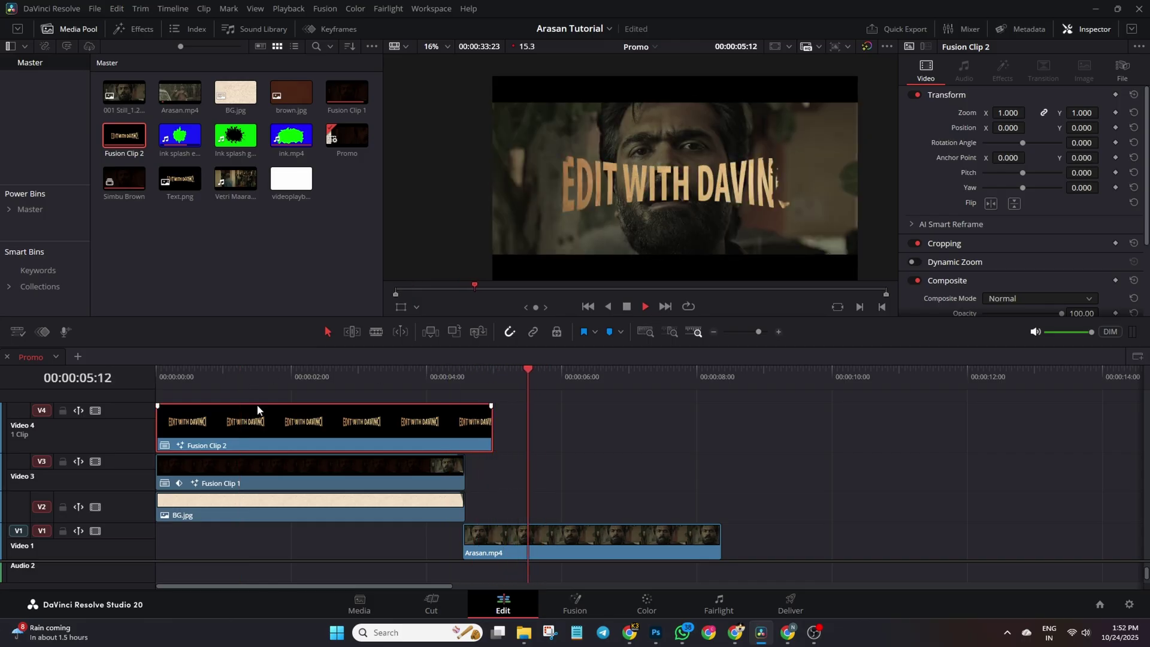
pyautogui.press('space')
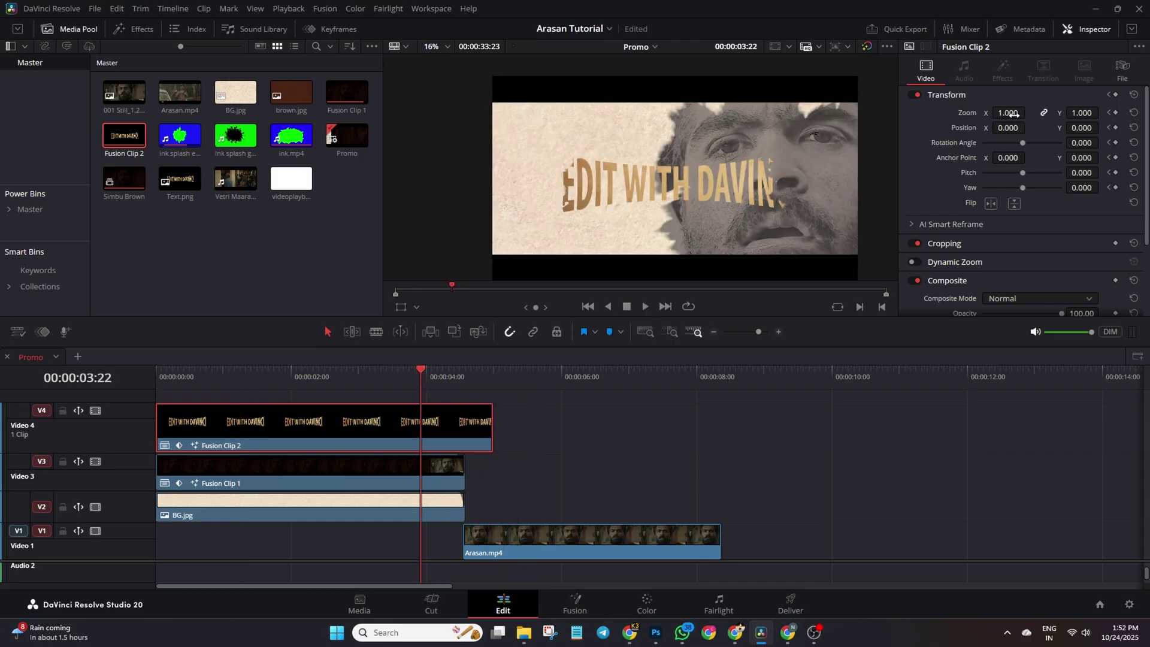
# Step: Keyframe Fusion Clip 2 at 00:00:03:22 with zoom 0.460 and position X -448, and play back the animation
pyautogui.moveTo(1011, 114); pyautogui.dragTo(952, 128)
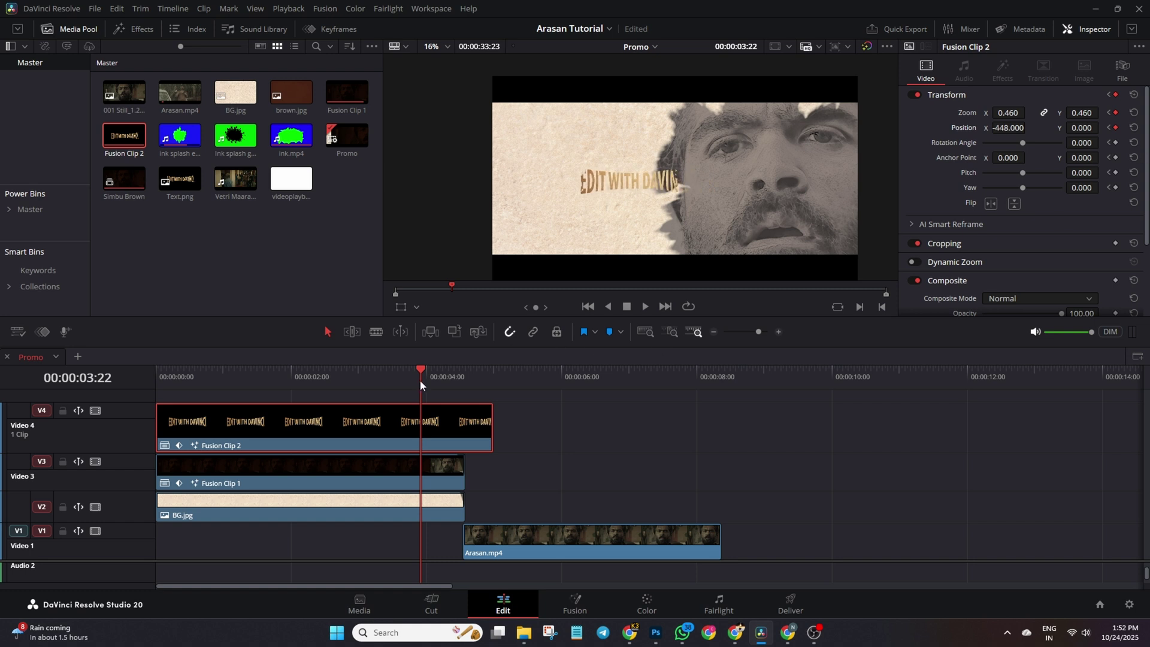
pyautogui.press('space')
pyautogui.hotkey('ctrl', '=')
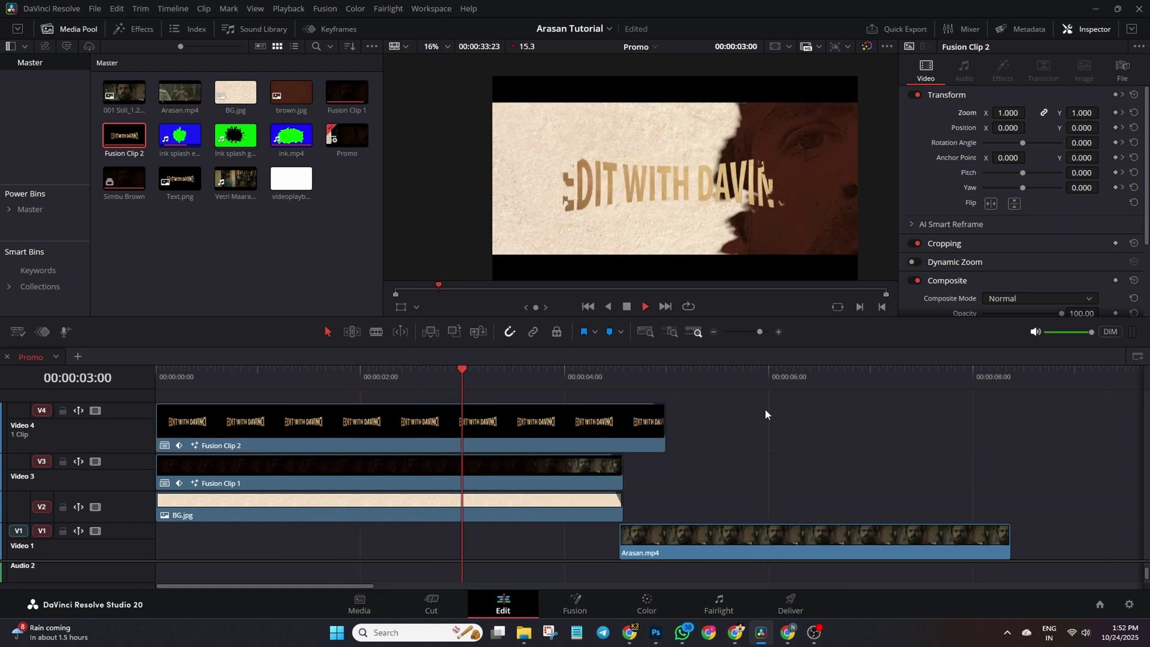